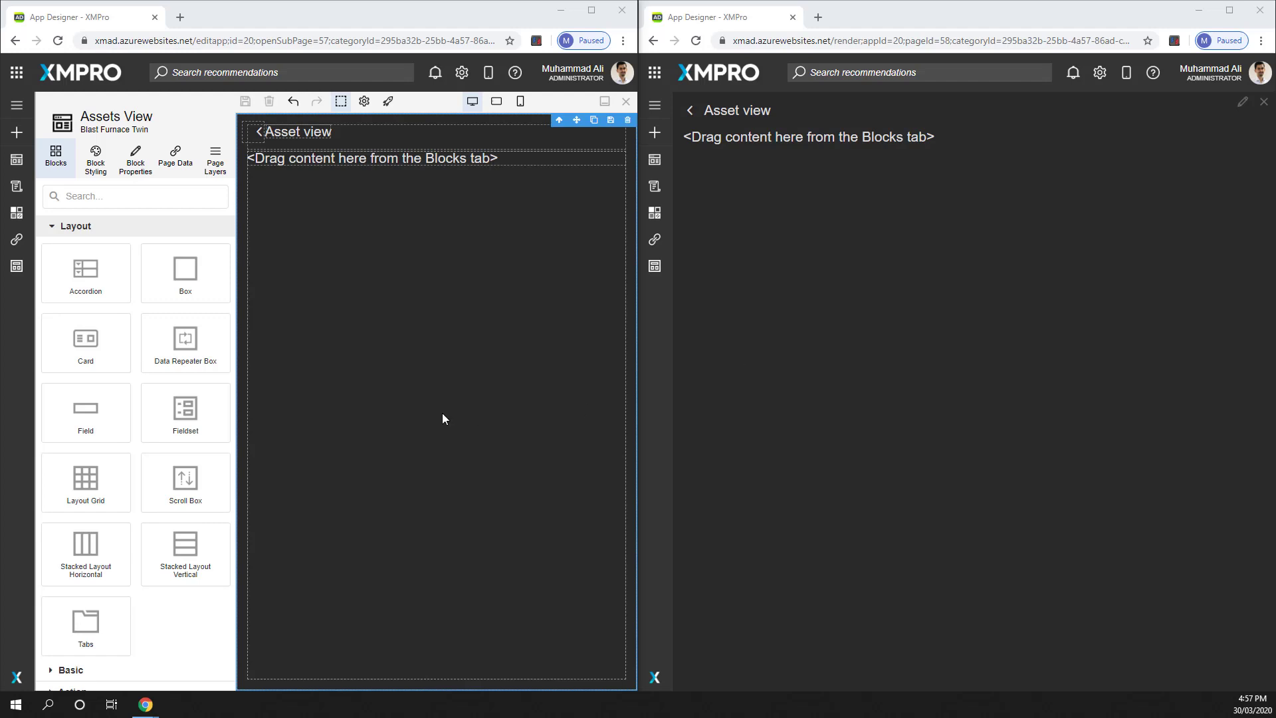
Add a Data Grid block to the Assets View page and delete the placeholder text above it.
left_click(171, 109)
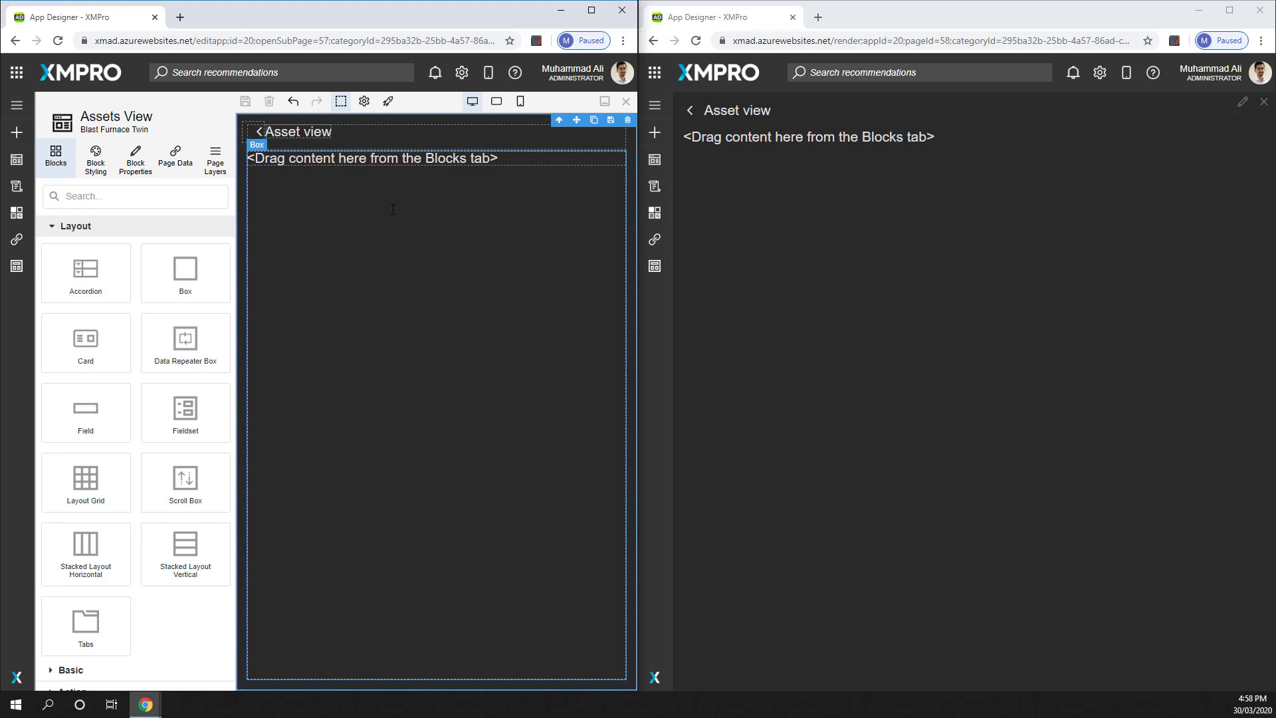
left_click(114, 197)
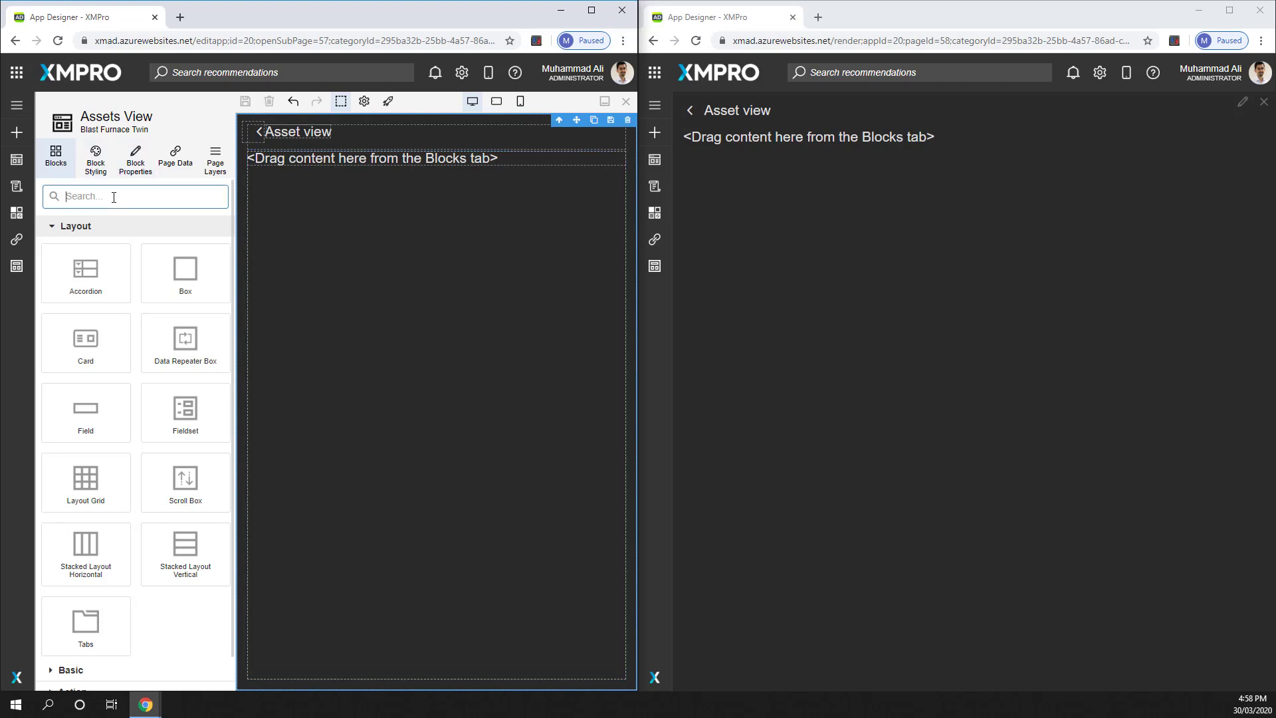
type("grid")
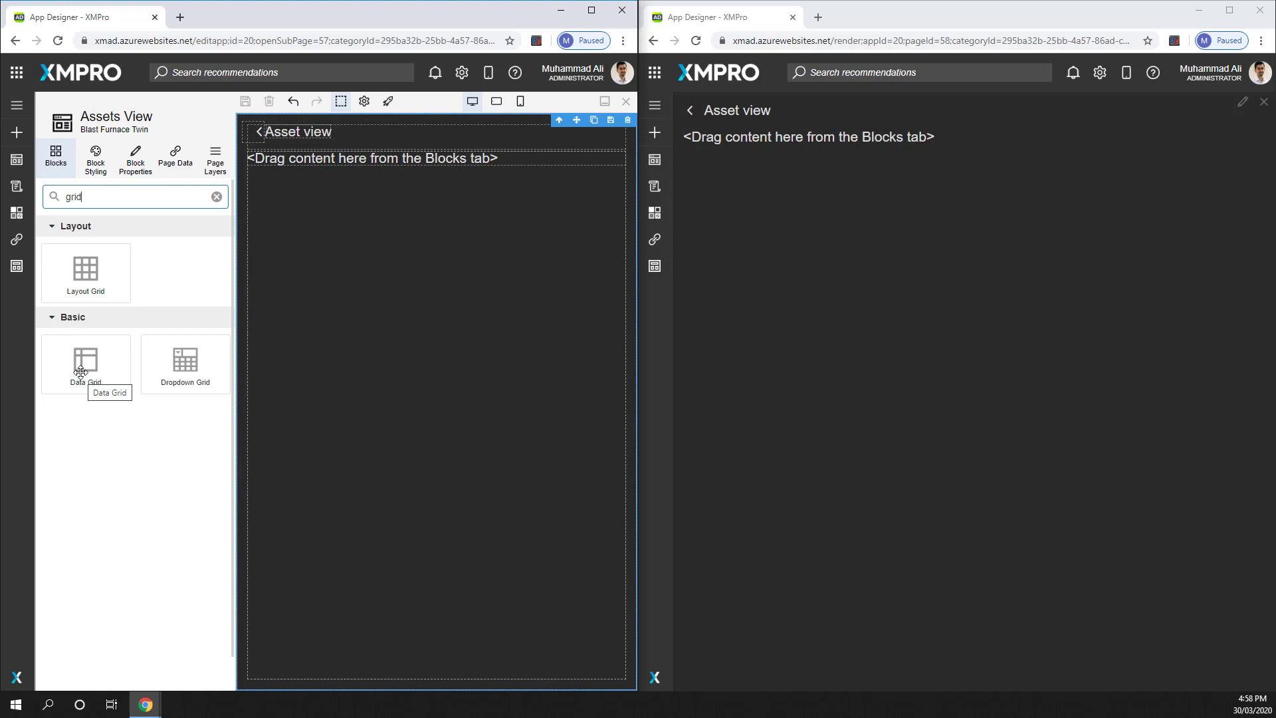
left_click_drag(76, 385, 386, 355)
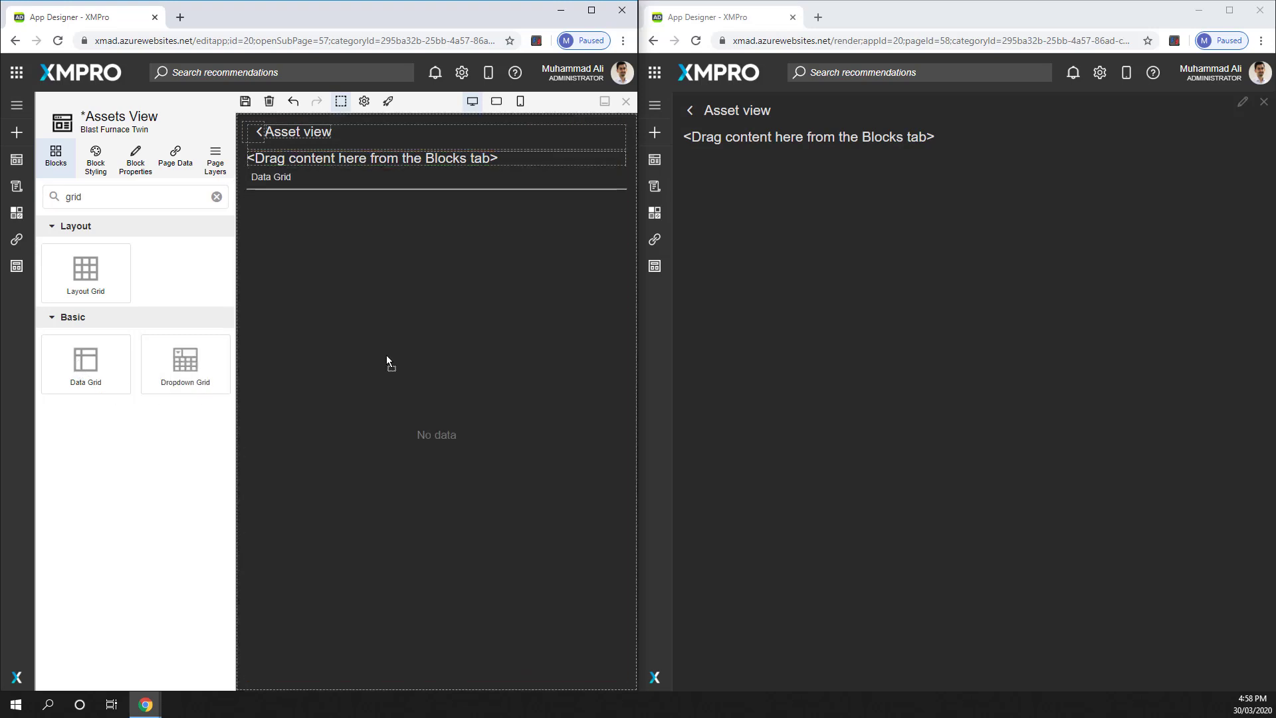
left_click(367, 161)
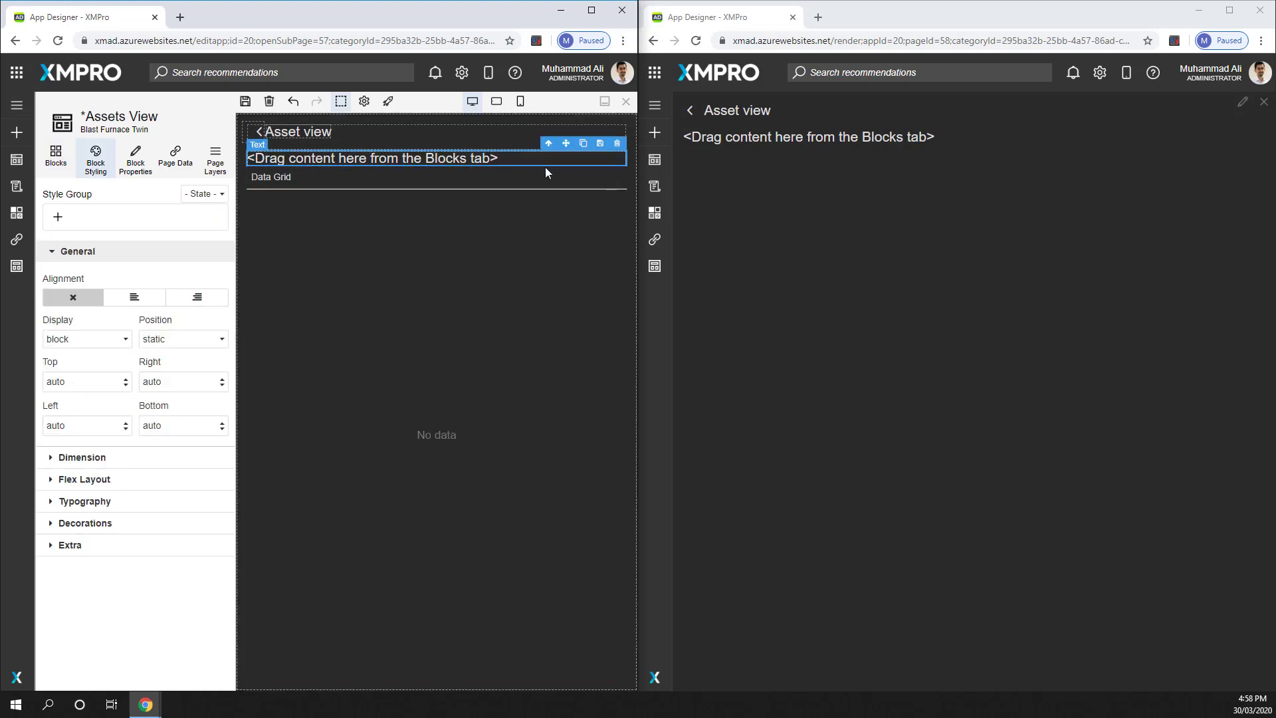
left_click(618, 152)
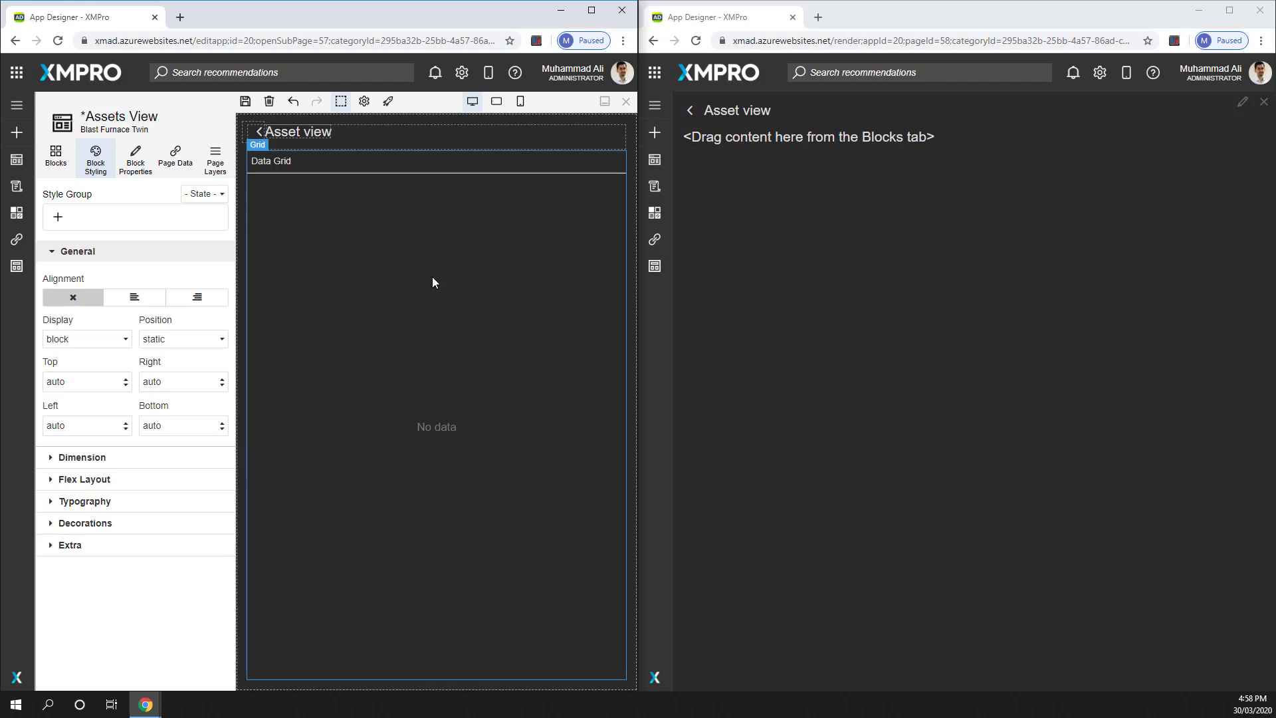
Bind the data grid to the Furnace health data source, then save the page and refresh its live view.
left_click(407, 287)
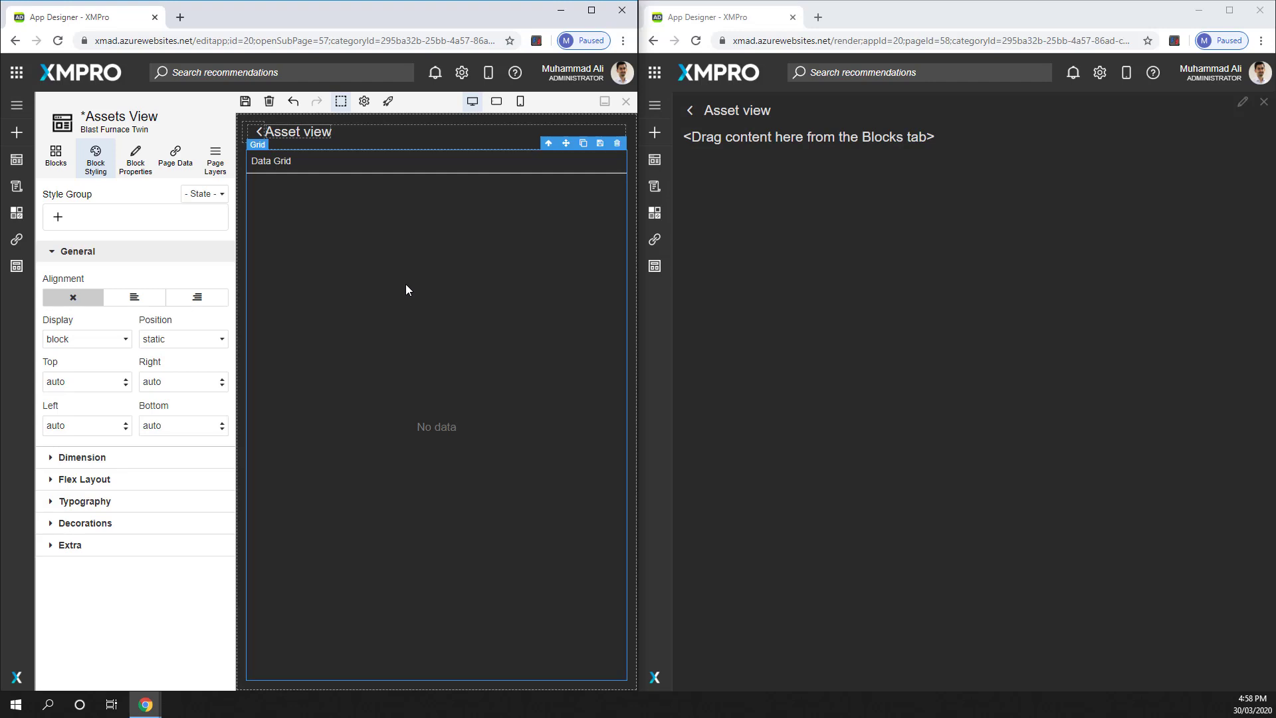
left_click(136, 163)
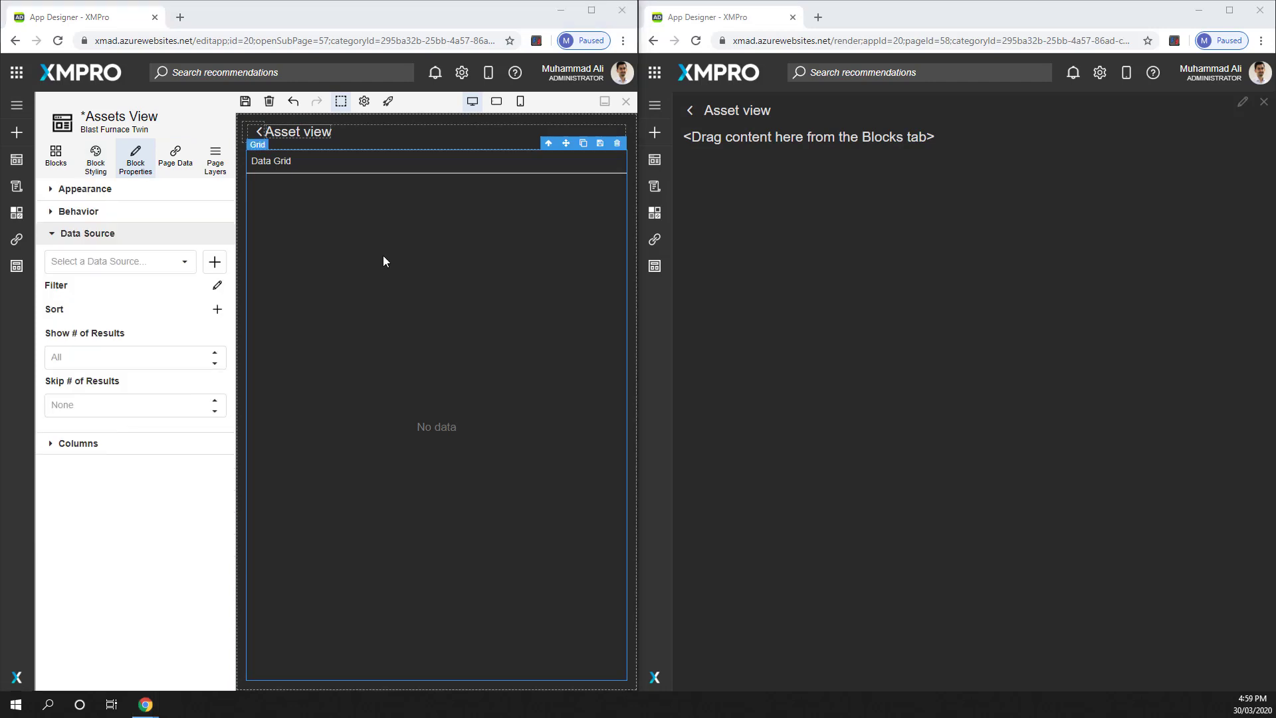
left_click(185, 266)
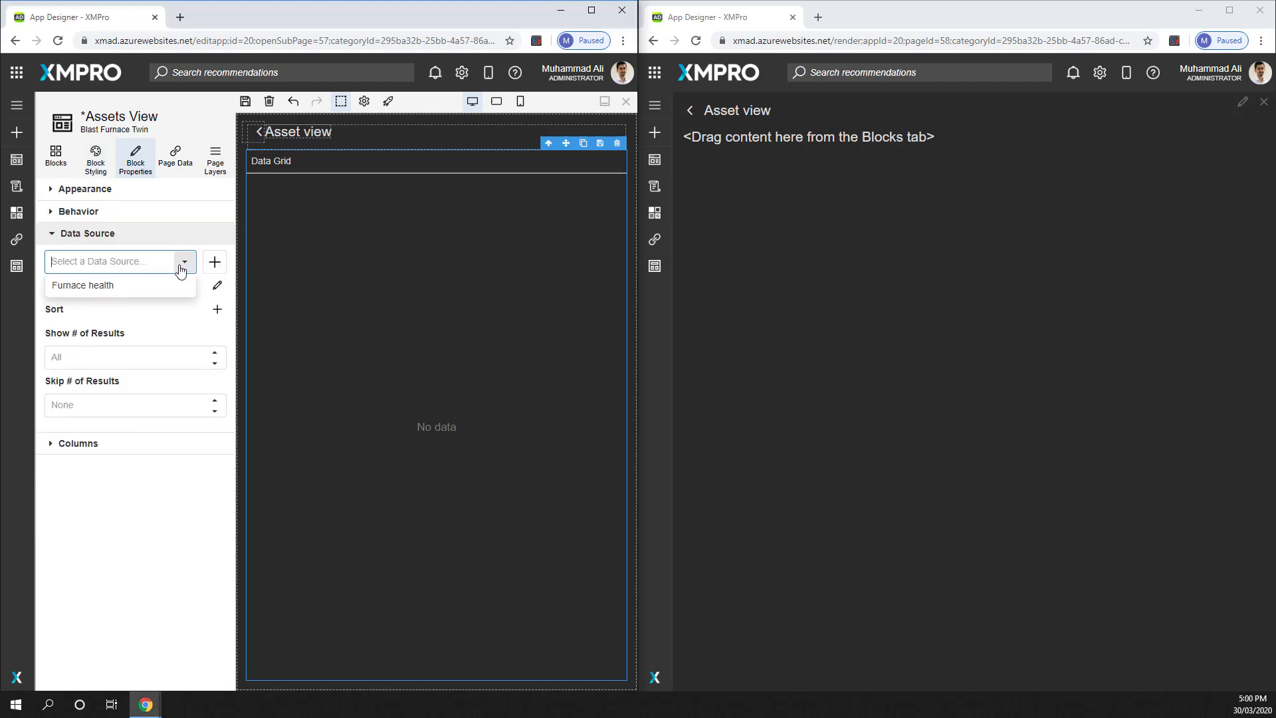
left_click(132, 292)
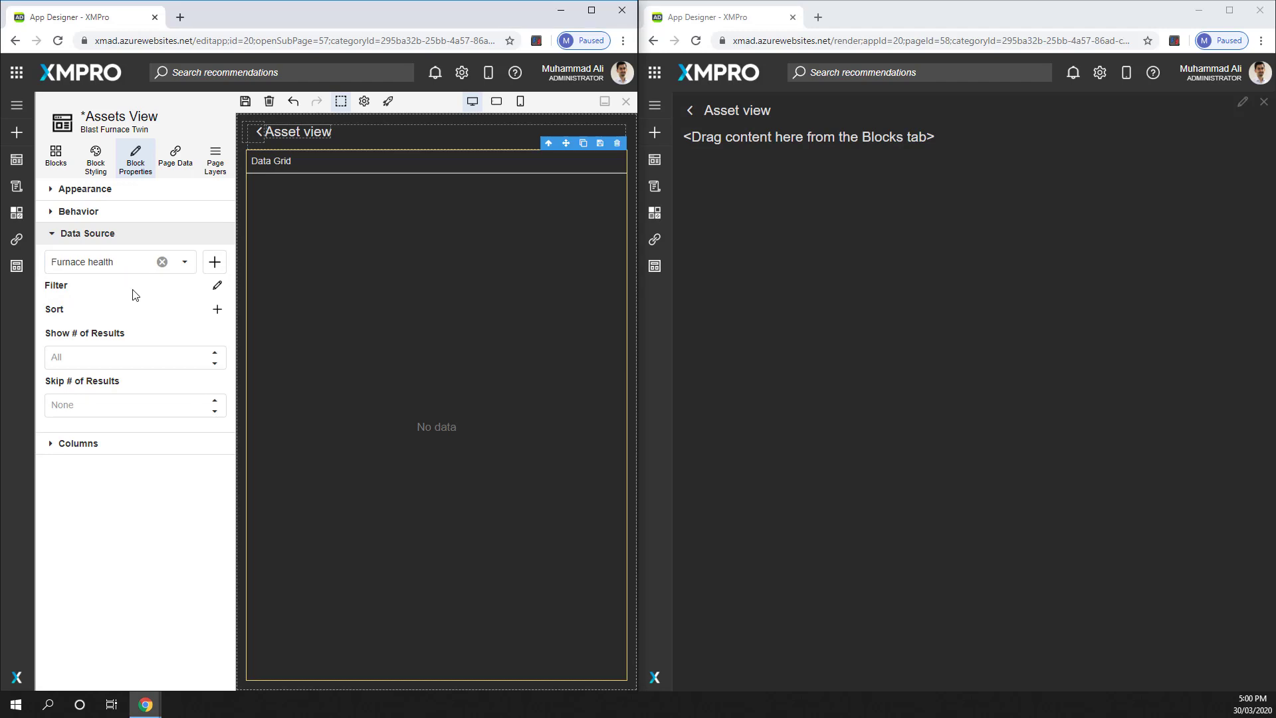
left_click(246, 103)
left_click(85, 238)
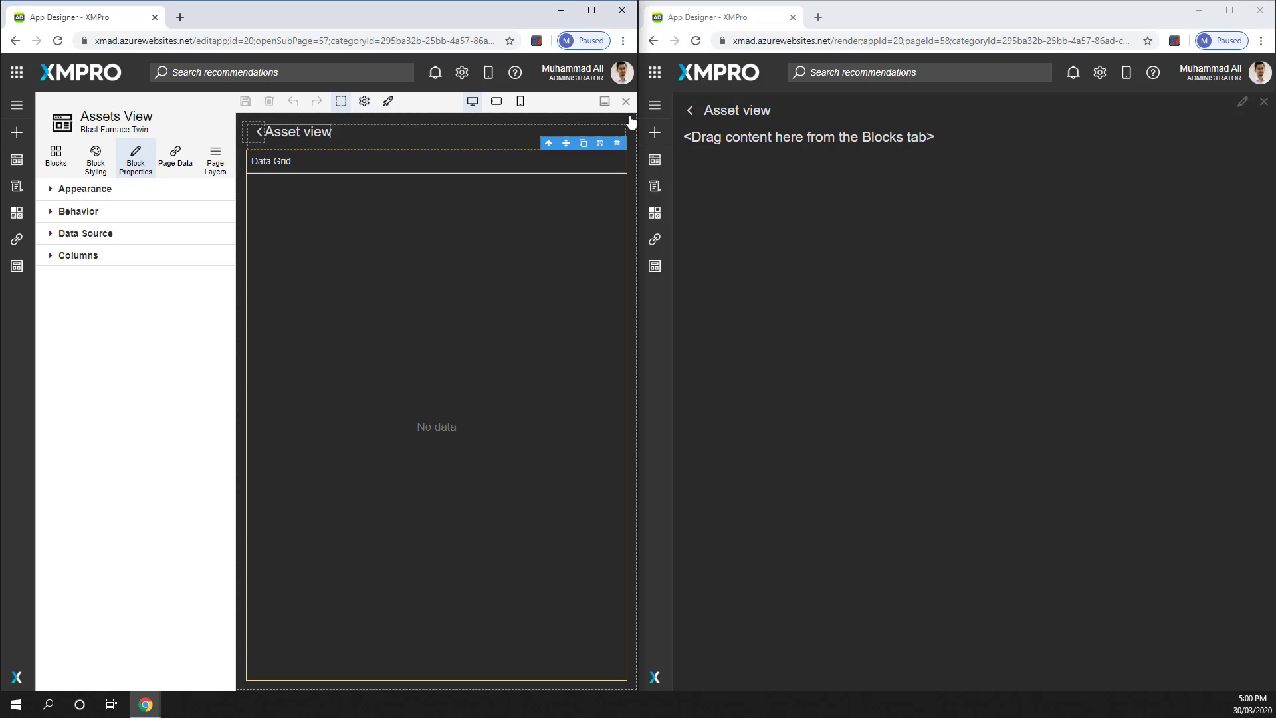
left_click(955, 246)
key("F5")
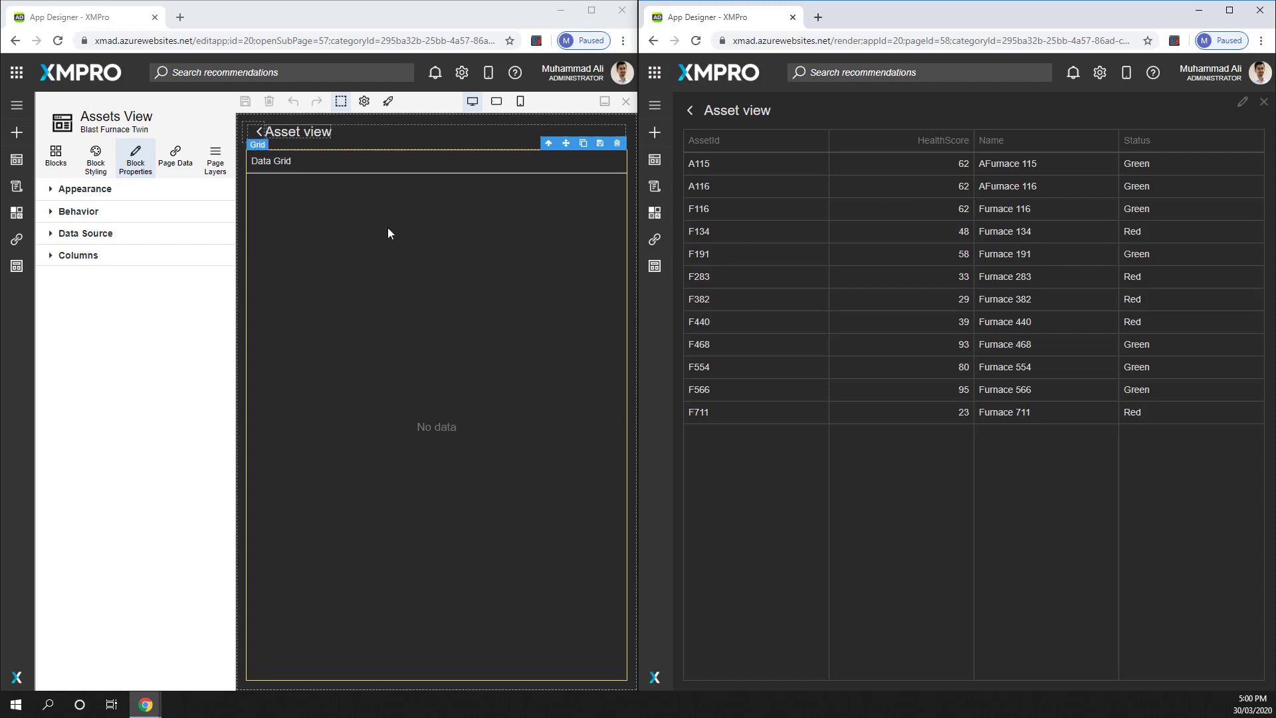
Turn off the grid's borders and column lines, then save the page and refresh its live view.
left_click(100, 193)
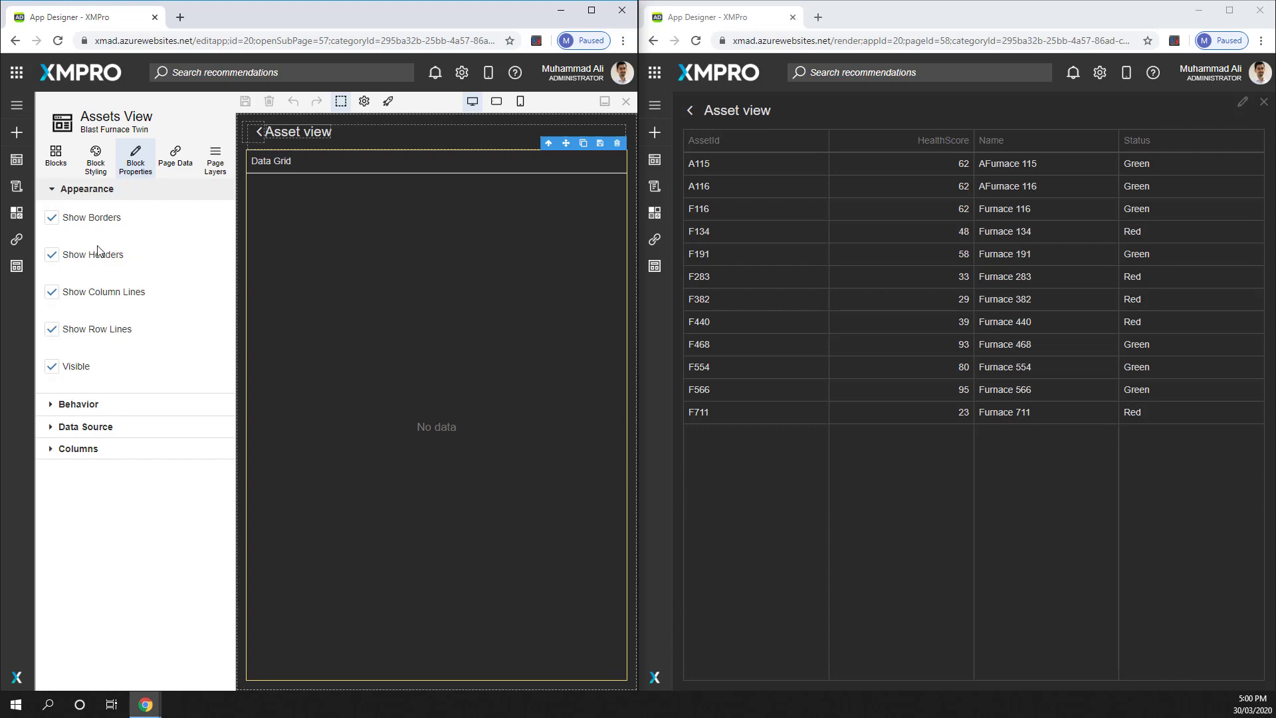
left_click(91, 225)
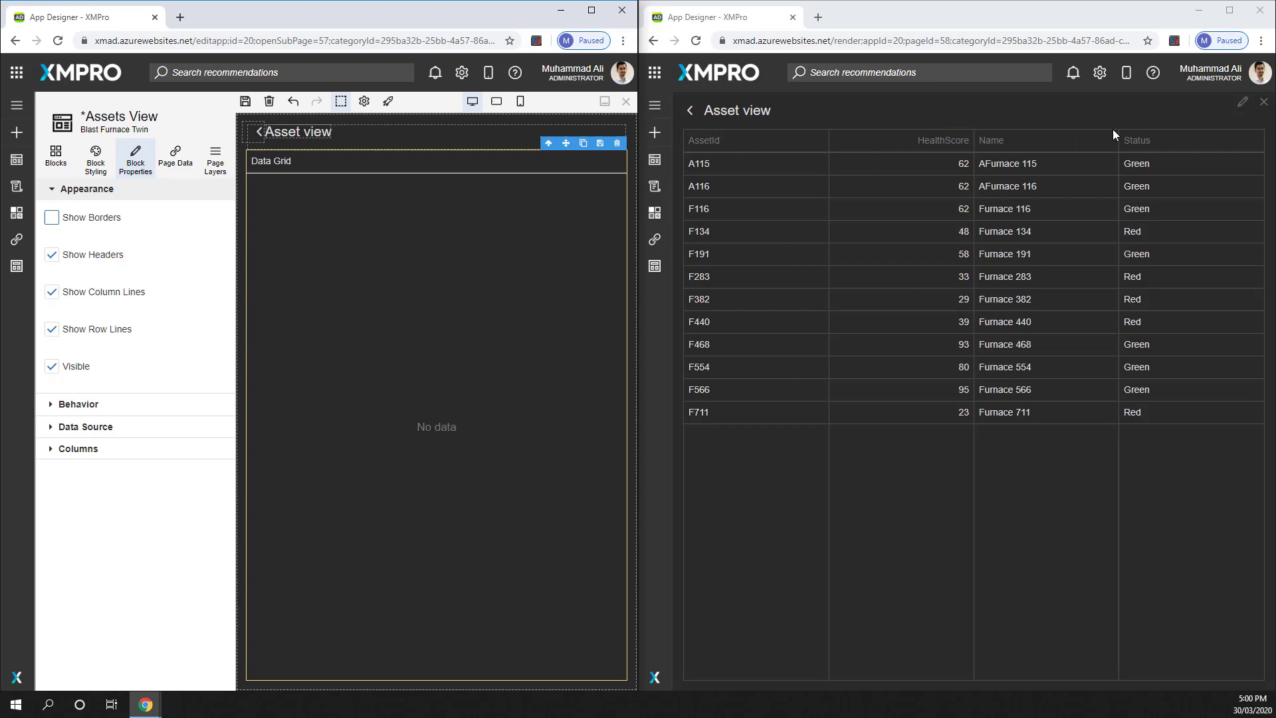
left_click(65, 301)
left_click(245, 101)
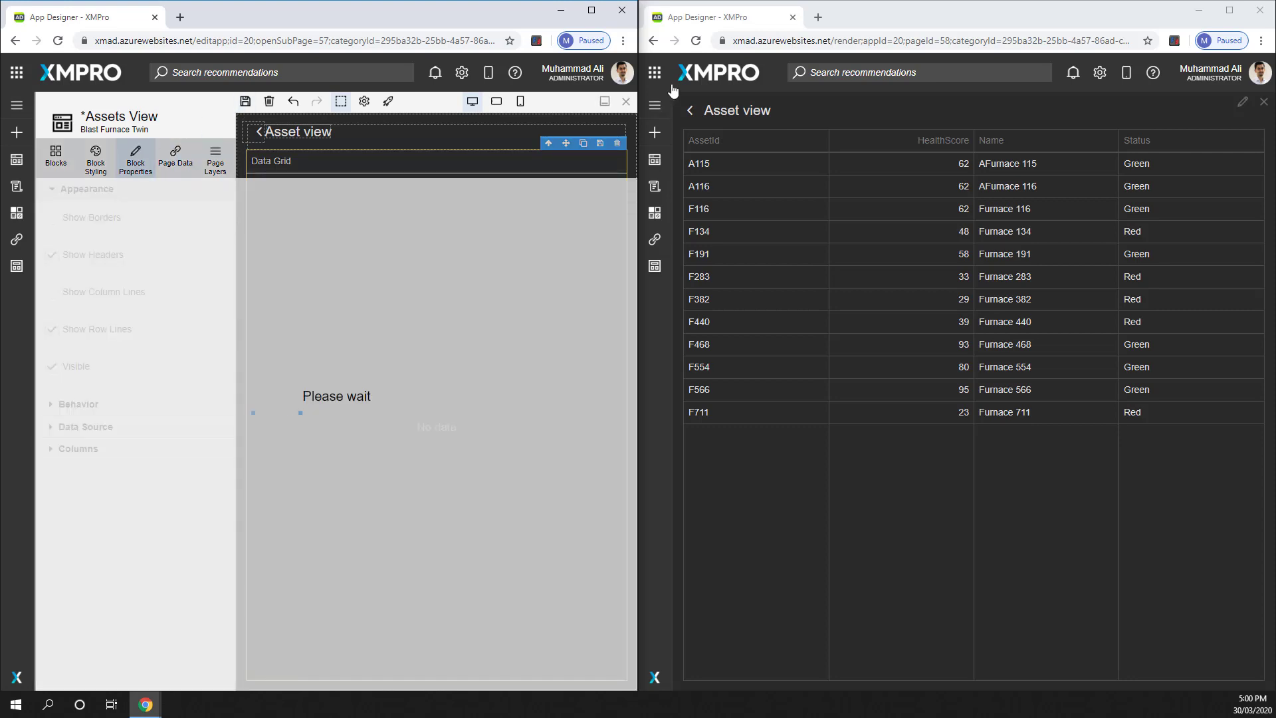
left_click(696, 40)
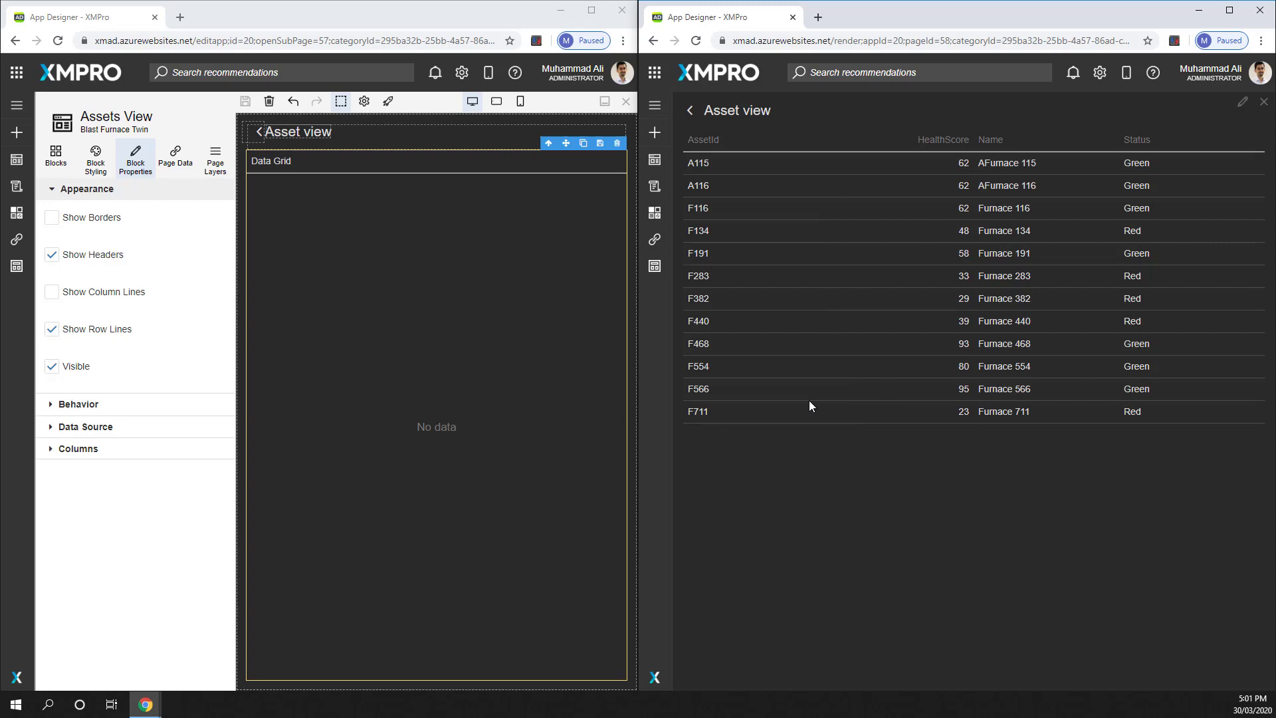
left_click(63, 191)
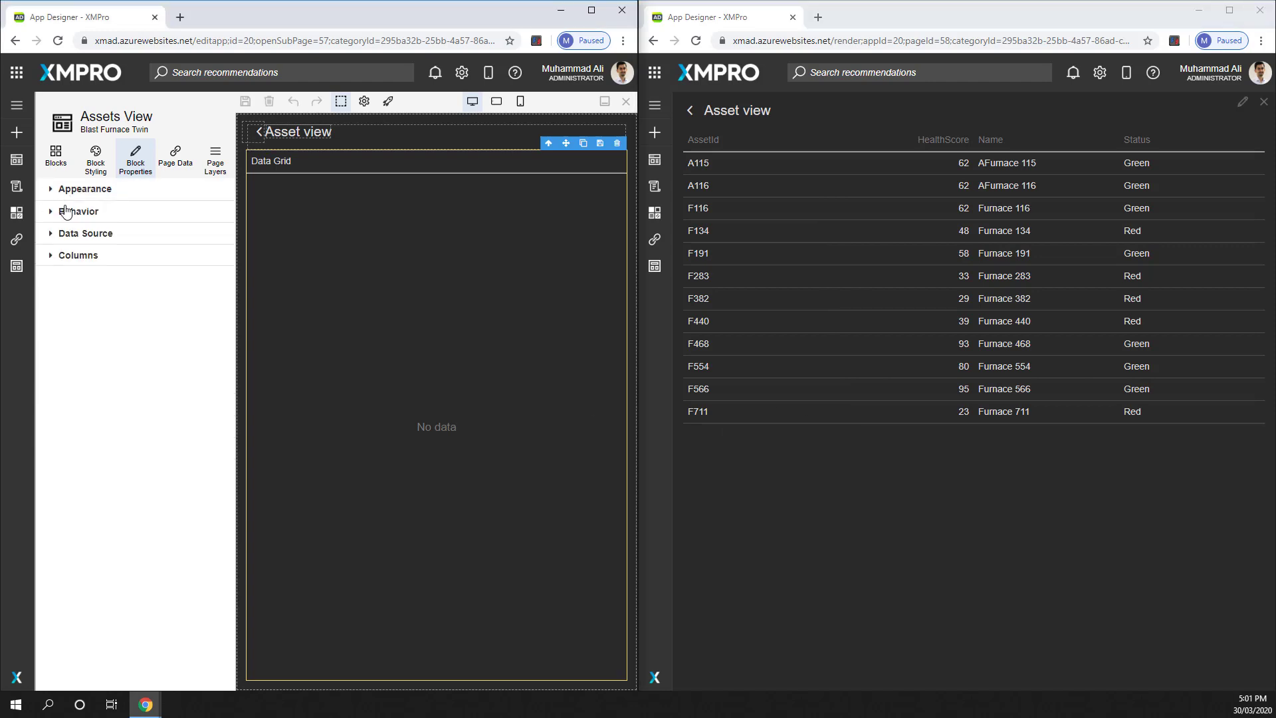
Allow adding, deleting and updating in the data grid, and review the edit mode options while keeping Cell.
left_click(68, 212)
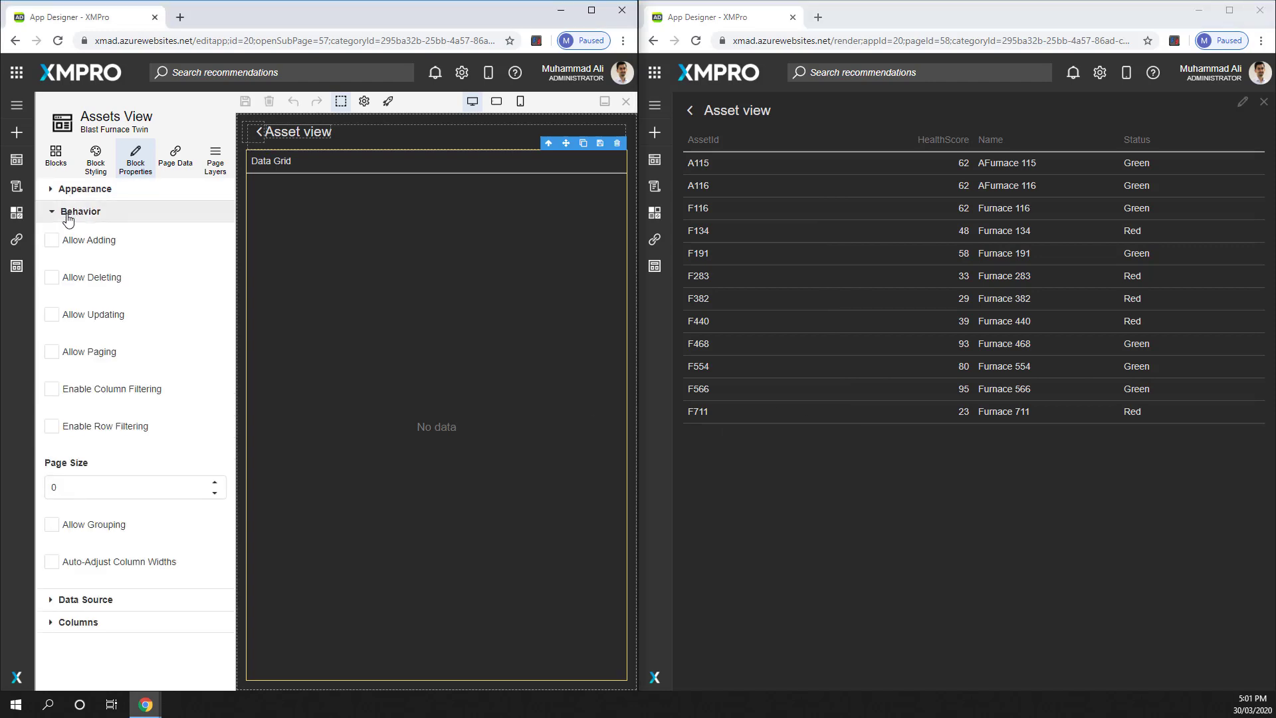
left_click(78, 250)
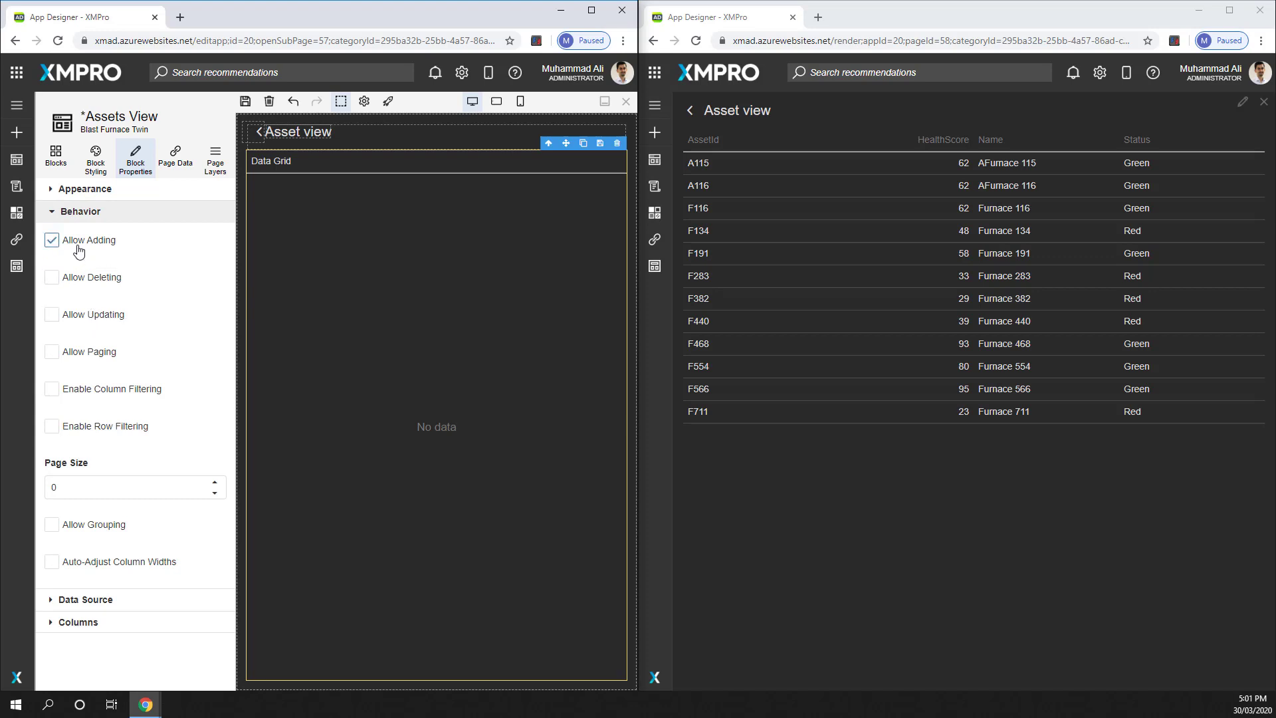
left_click(95, 282)
left_click(93, 315)
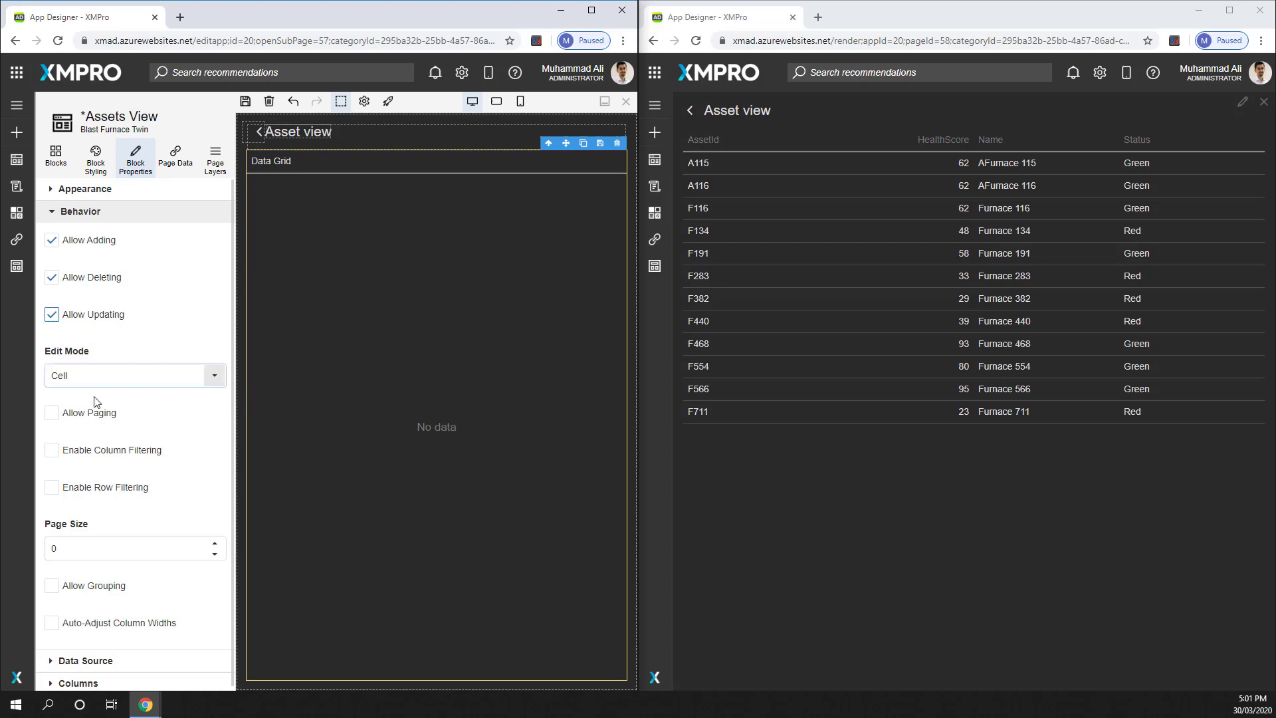
left_click(216, 376)
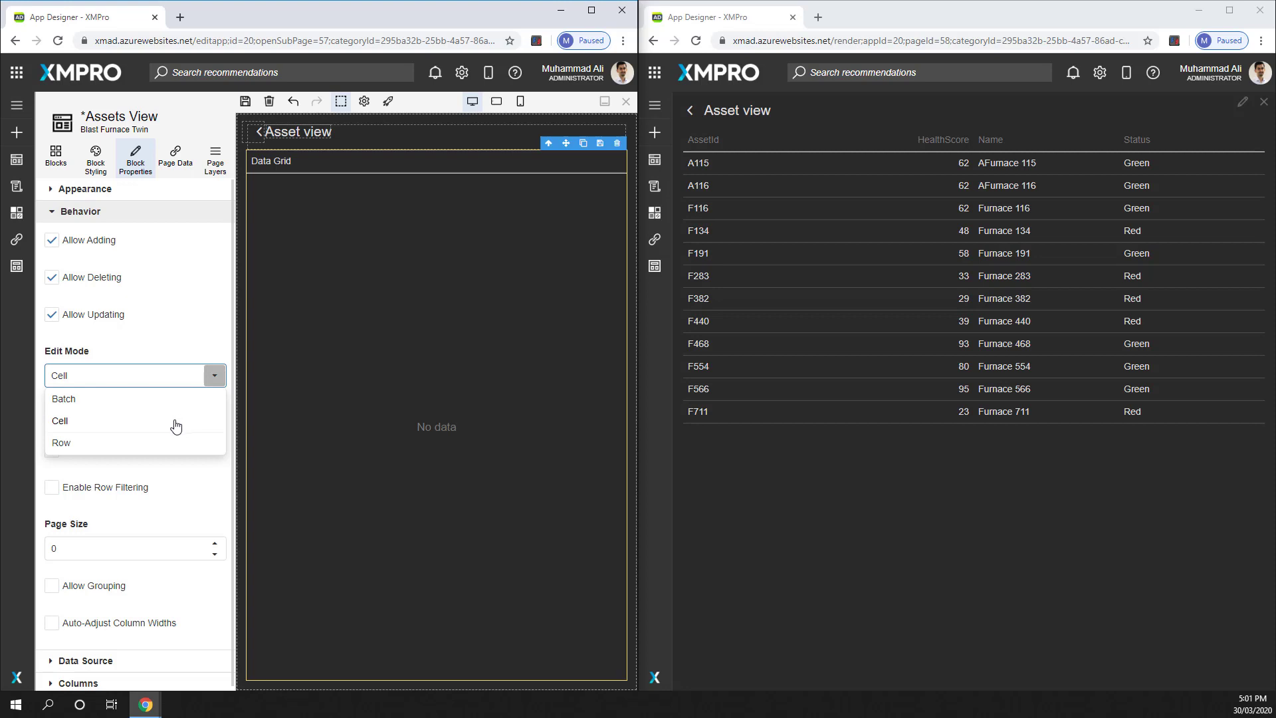
left_click(556, 416)
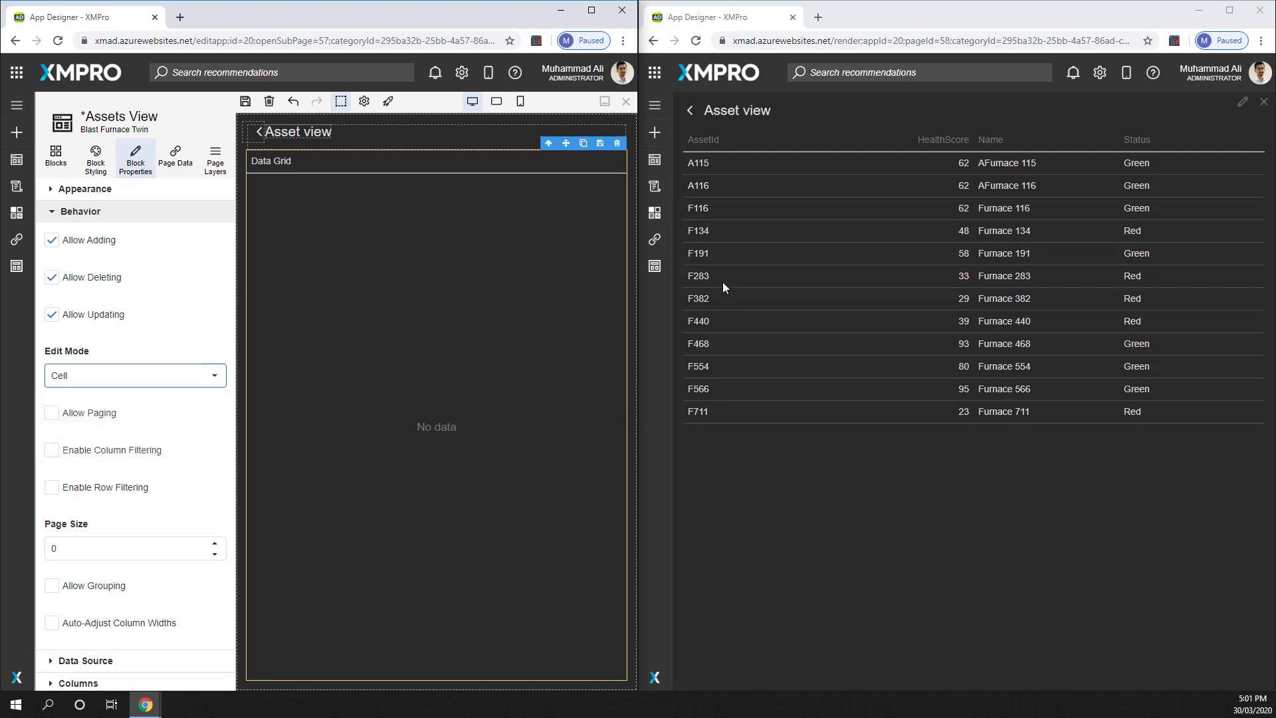
left_click(214, 376)
left_click(919, 360)
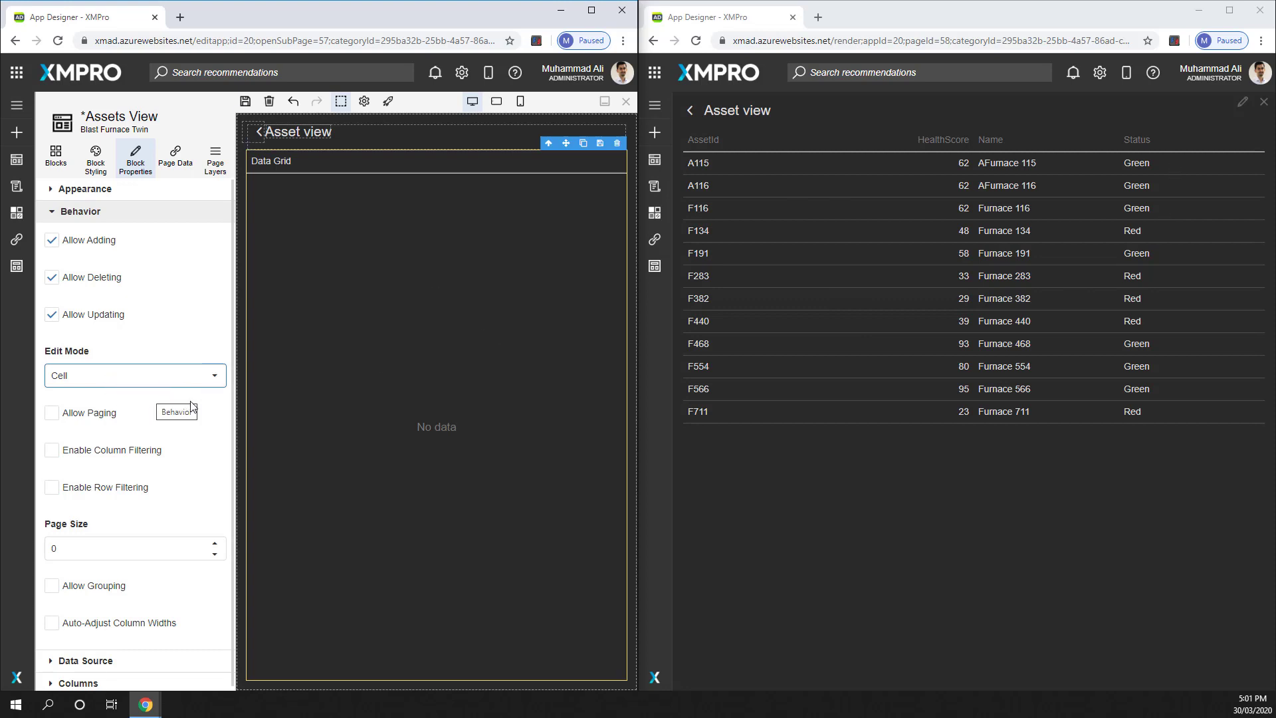
Enable column filtering and row filtering for the grid, then save the page and refresh its live view.
scroll(196, 407, "down", 1)
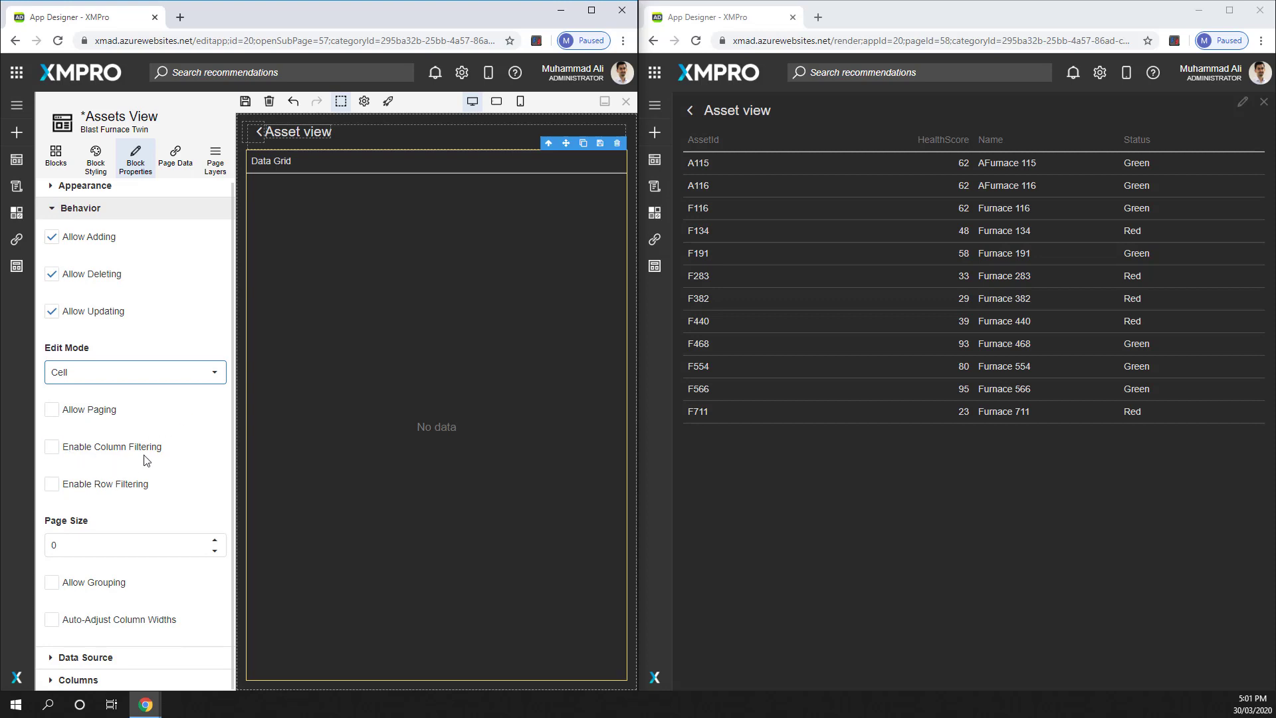
left_click(48, 449)
left_click(51, 483)
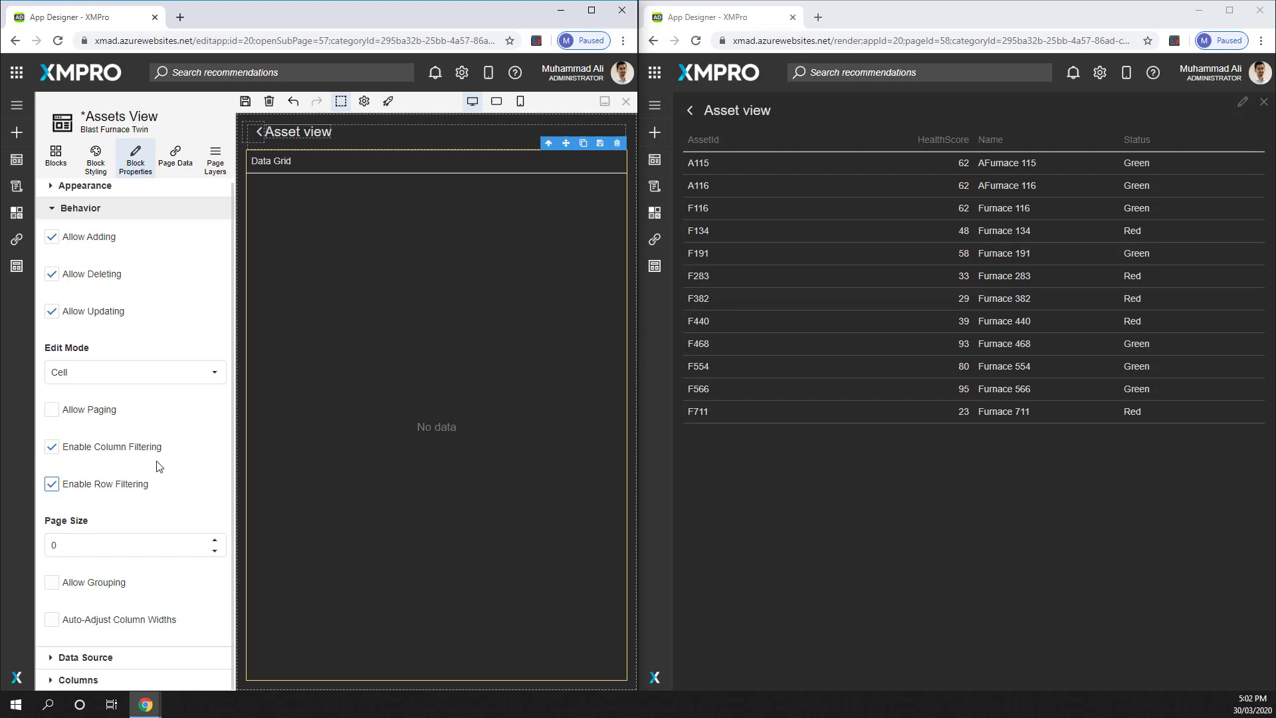
left_click(245, 103)
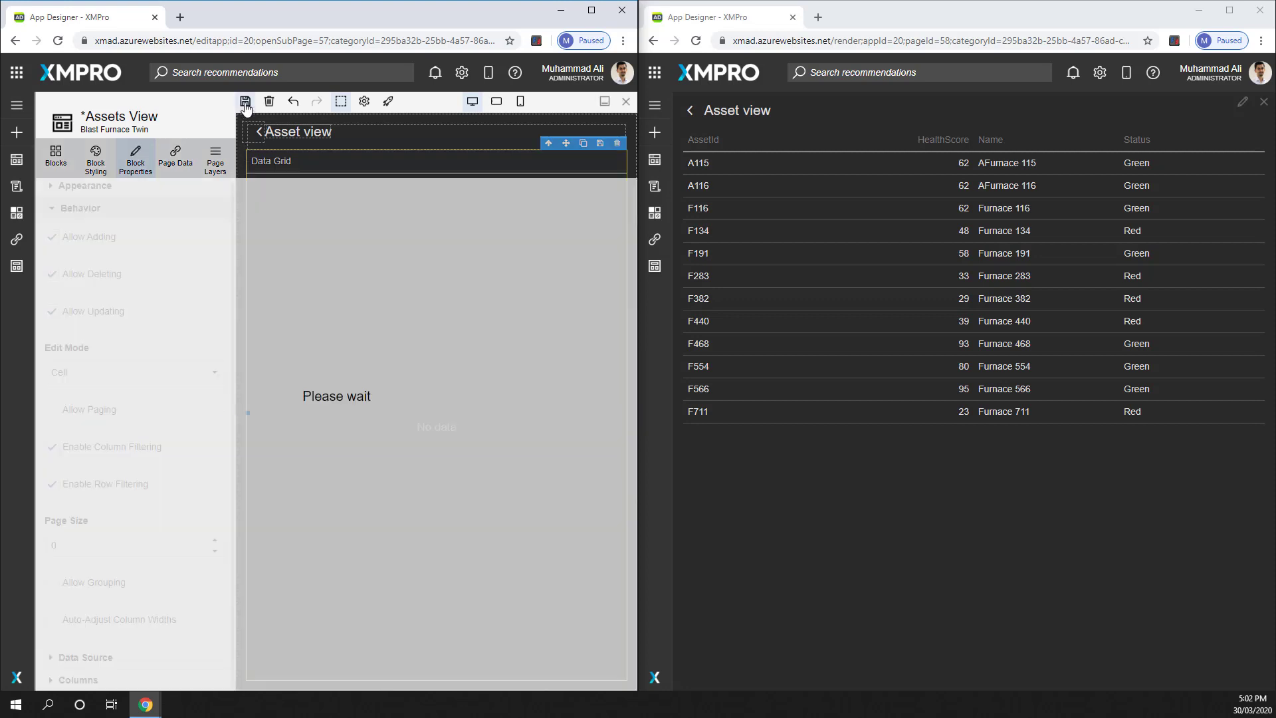
left_click(695, 42)
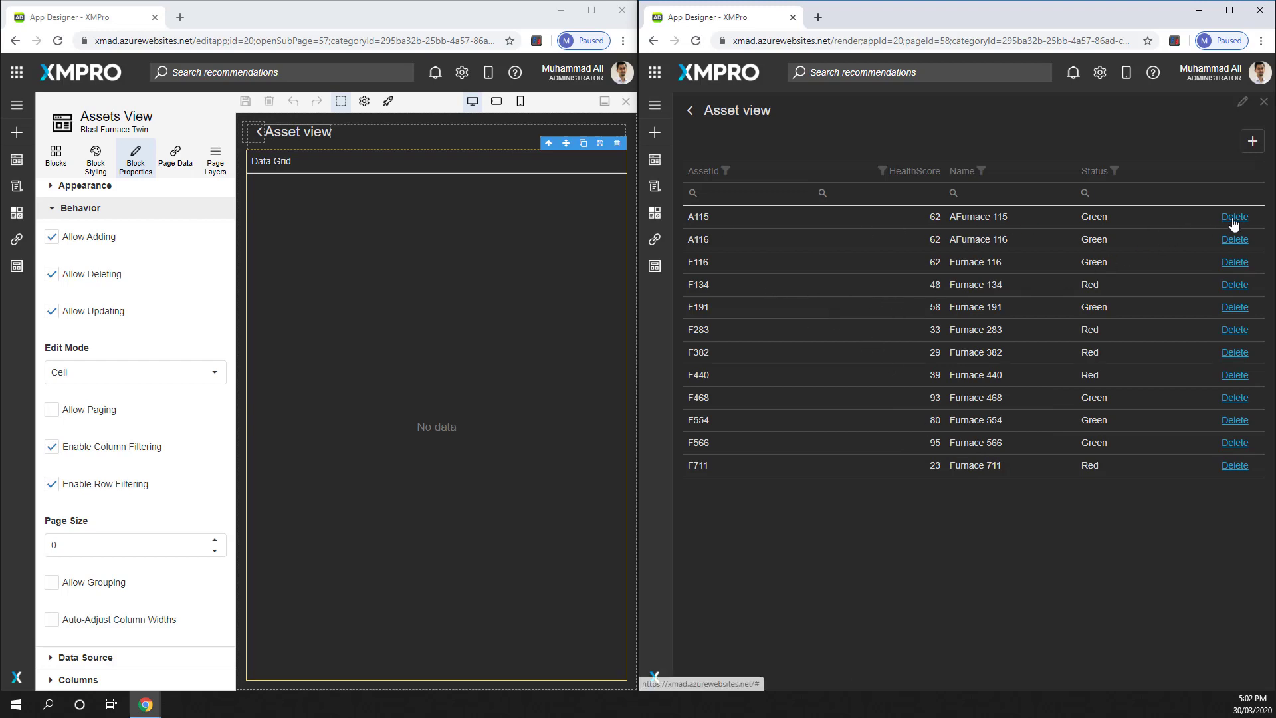
Change the name of asset F134 to Furnace 138 directly in the live grid.
left_click(1007, 286)
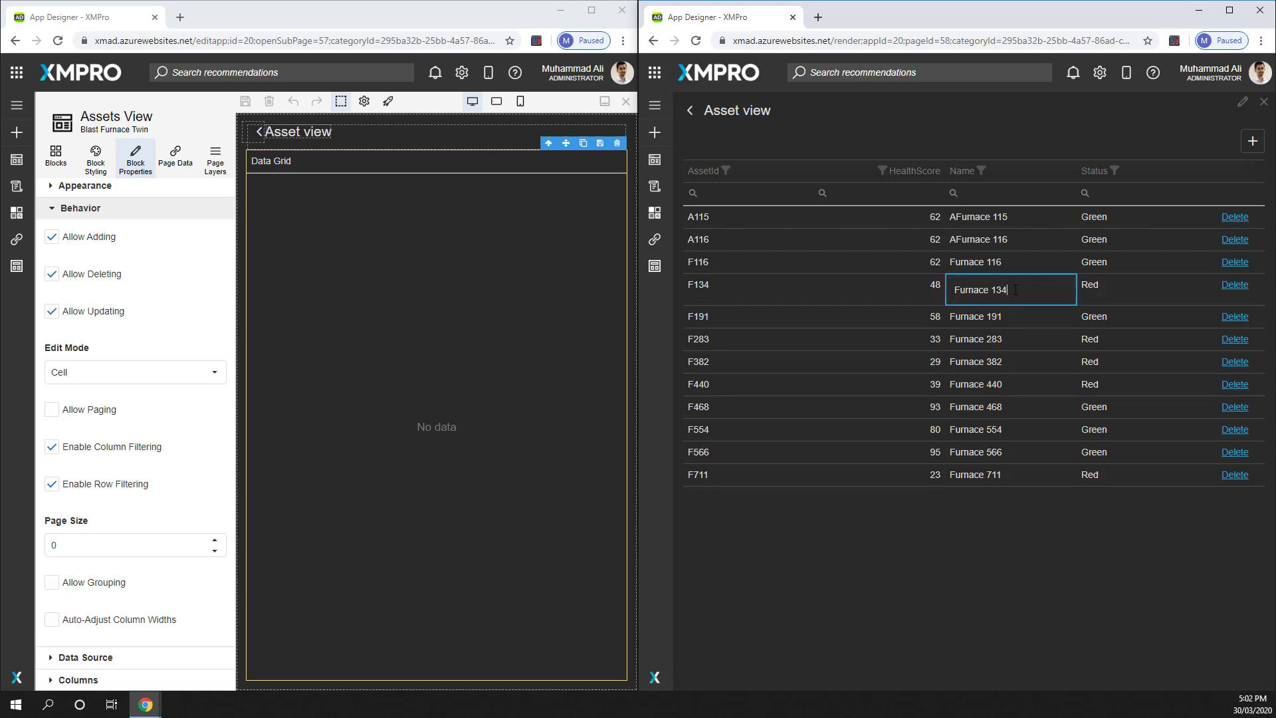
key("BackSpace")
type("8")
left_click(1023, 589)
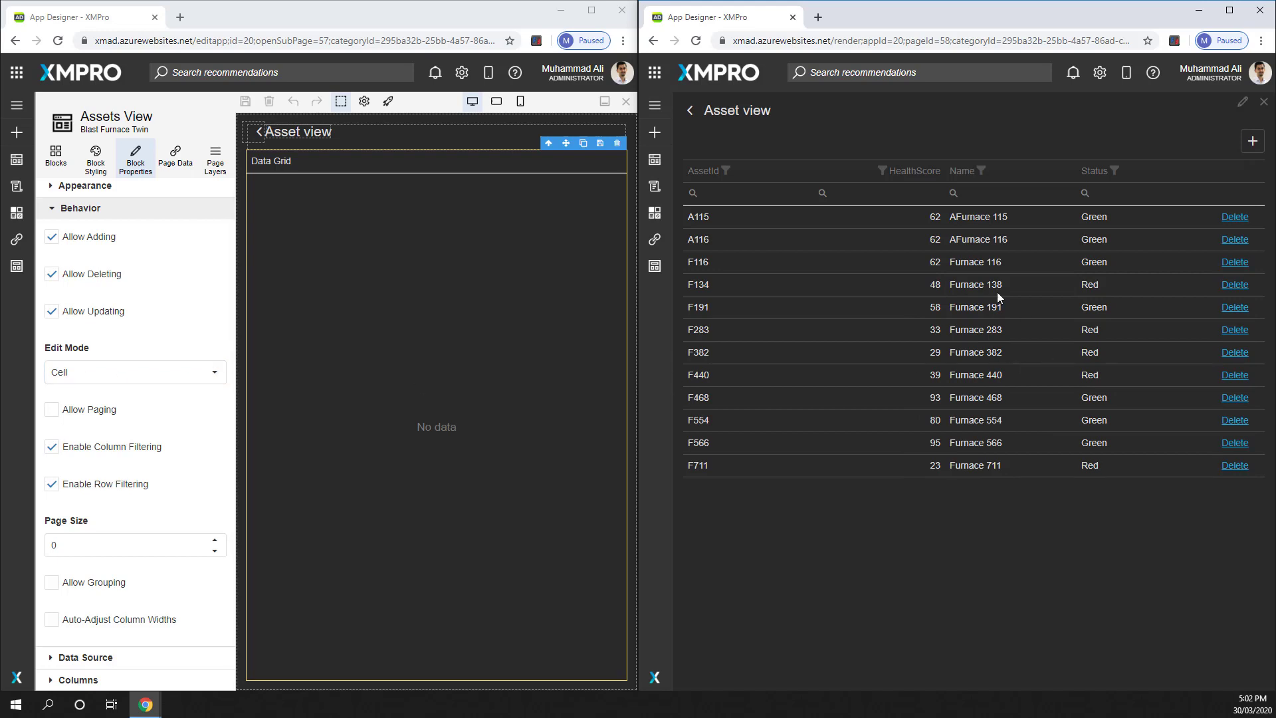
Filter the Status column of the live grid to show only Green assets.
left_click(1115, 171)
left_click(1068, 236)
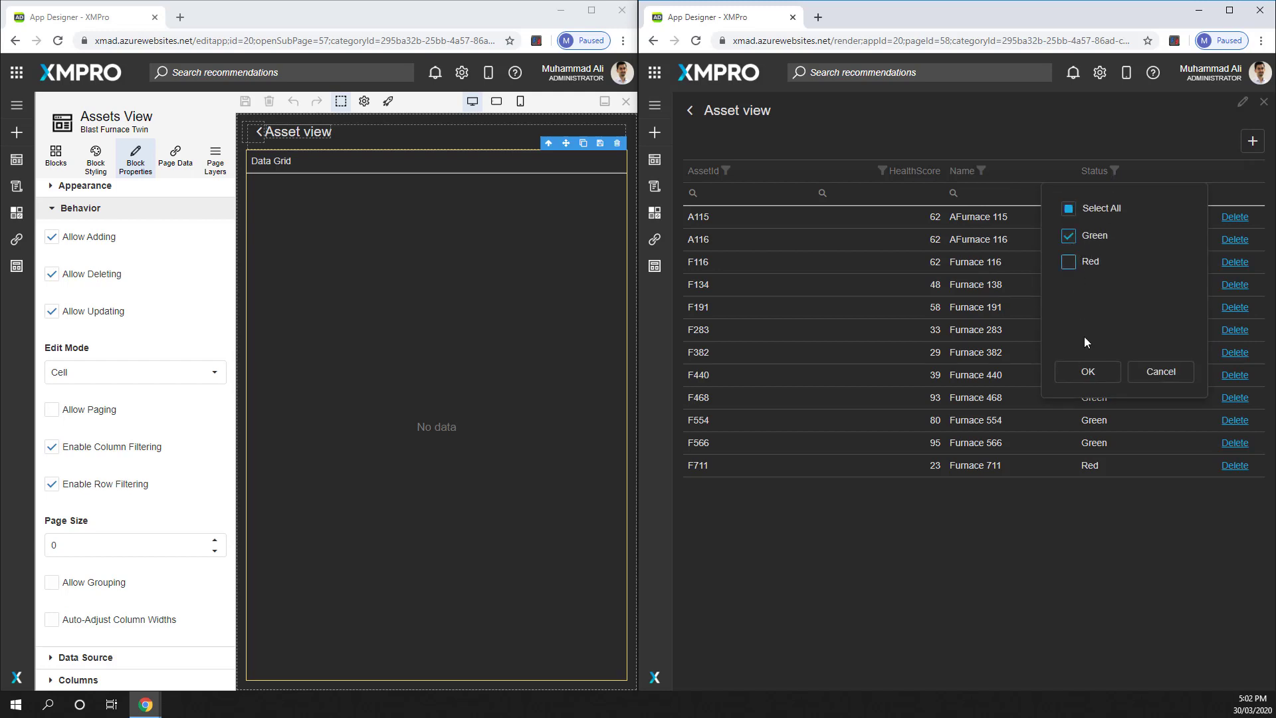
left_click(1088, 372)
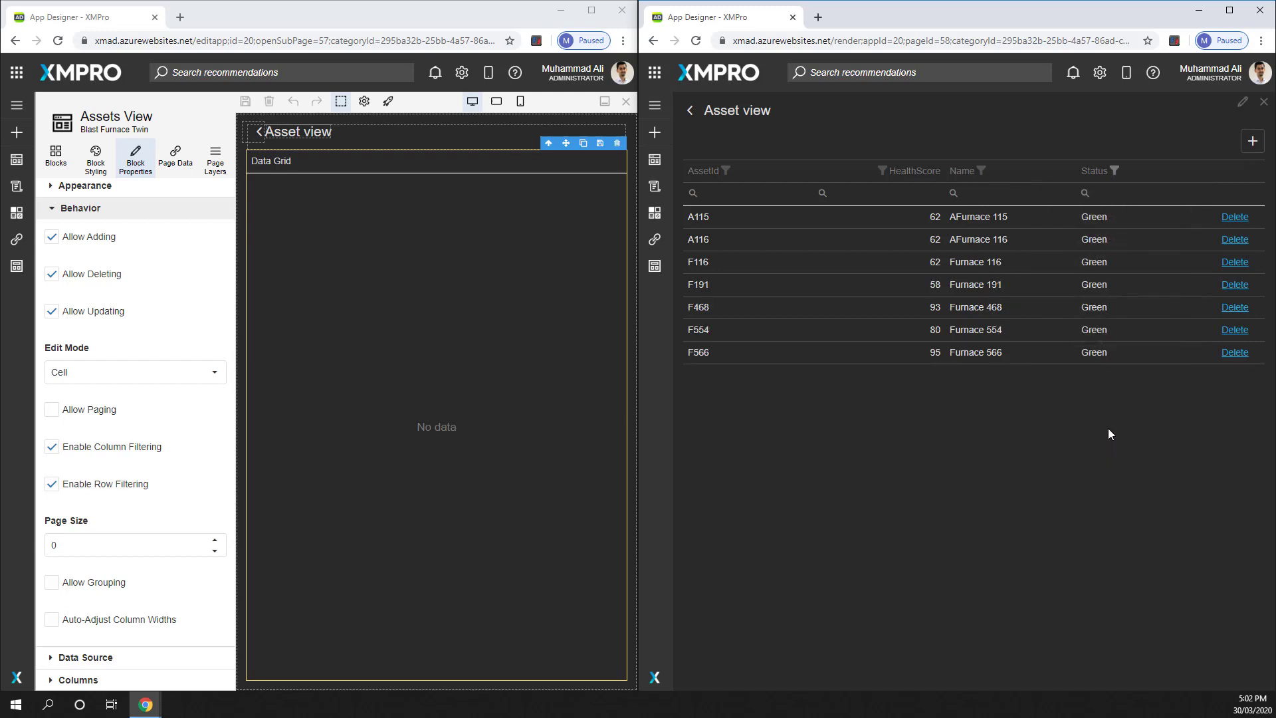
Allow paging in the grid with a page size of 5, then save the page and refresh its live view.
left_click(77, 419)
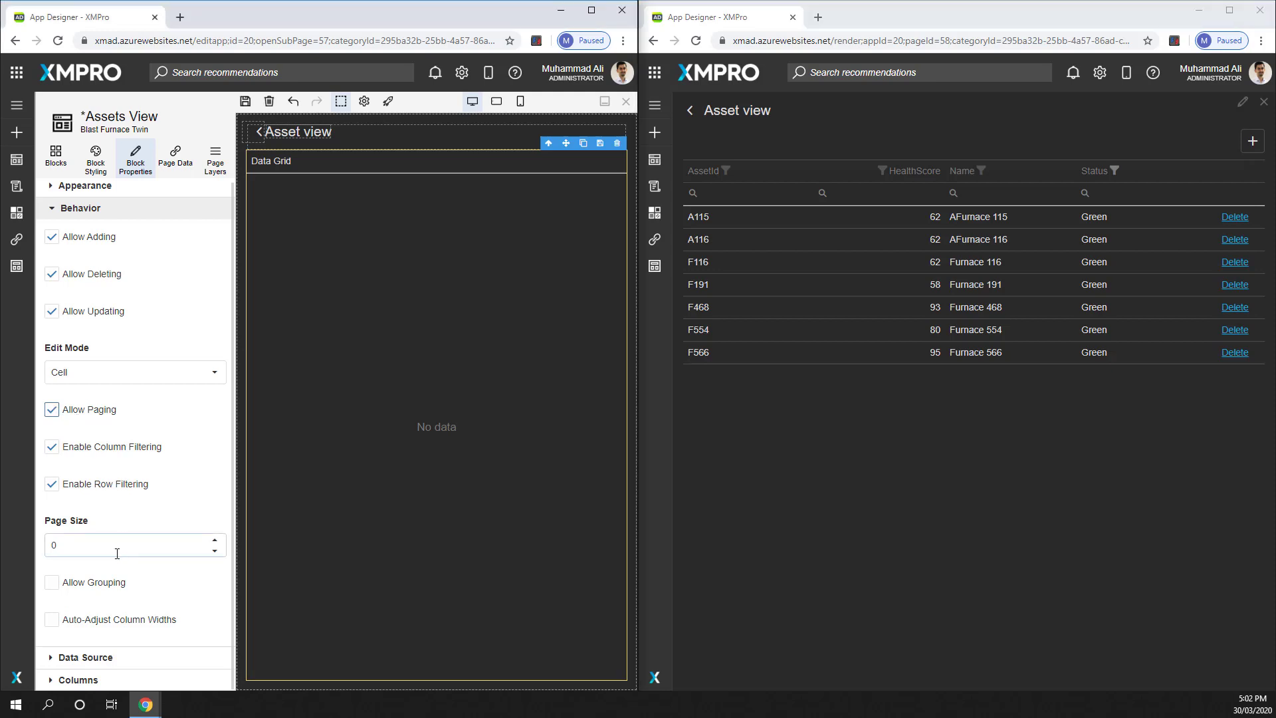
left_click(56, 546)
type("5")
left_click(136, 520)
left_click(245, 102)
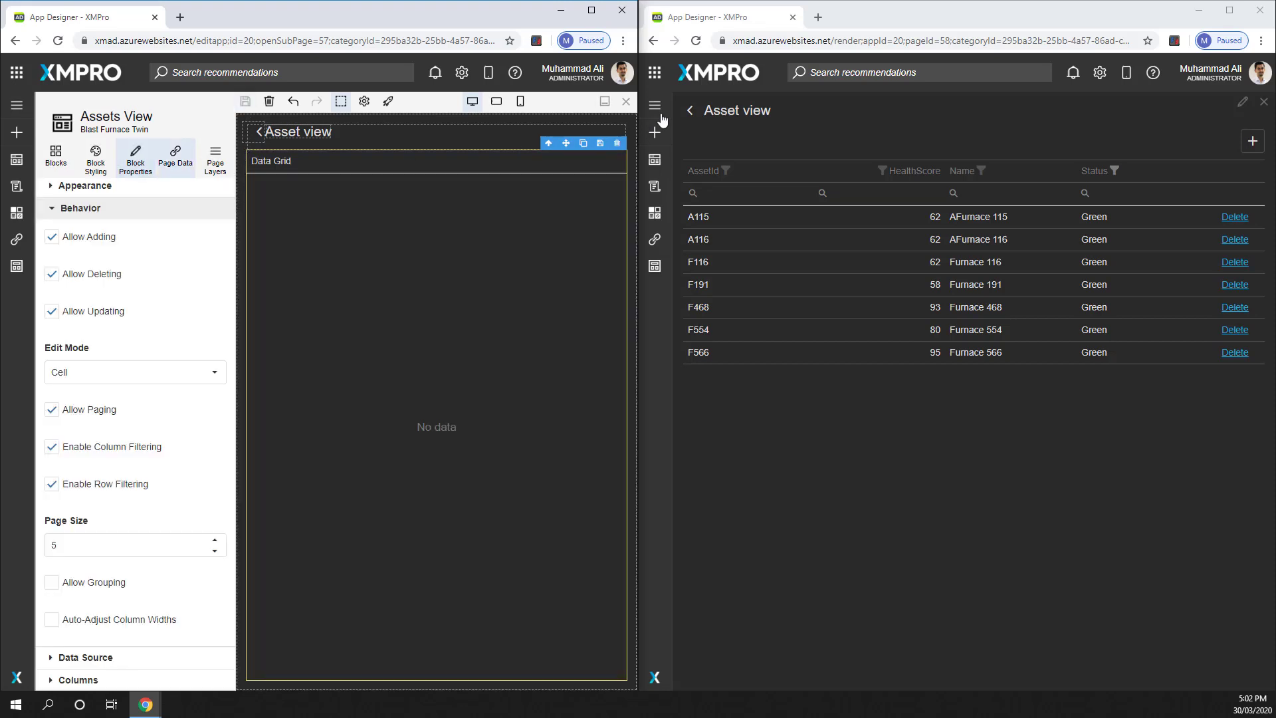
left_click(696, 41)
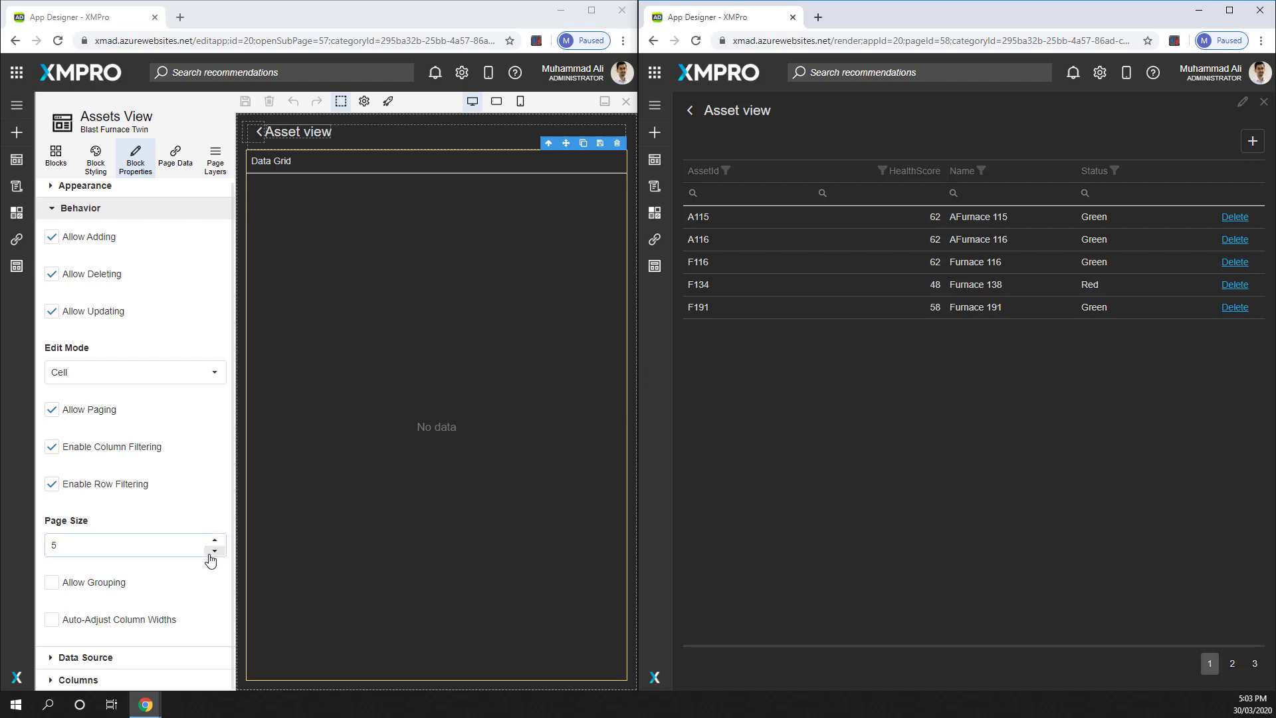
left_click(92, 211)
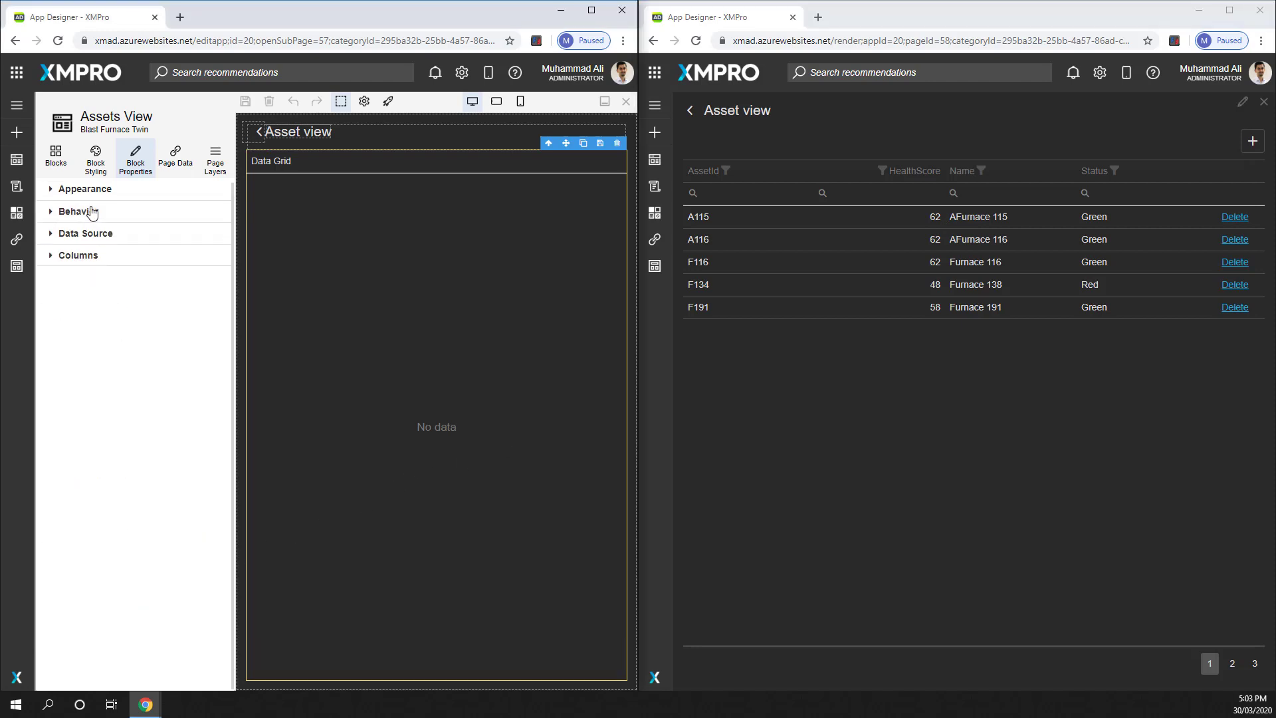
Maximize the designer window and open the grid's HealthScore column settings to examine its caption and alignment options.
left_click(84, 263)
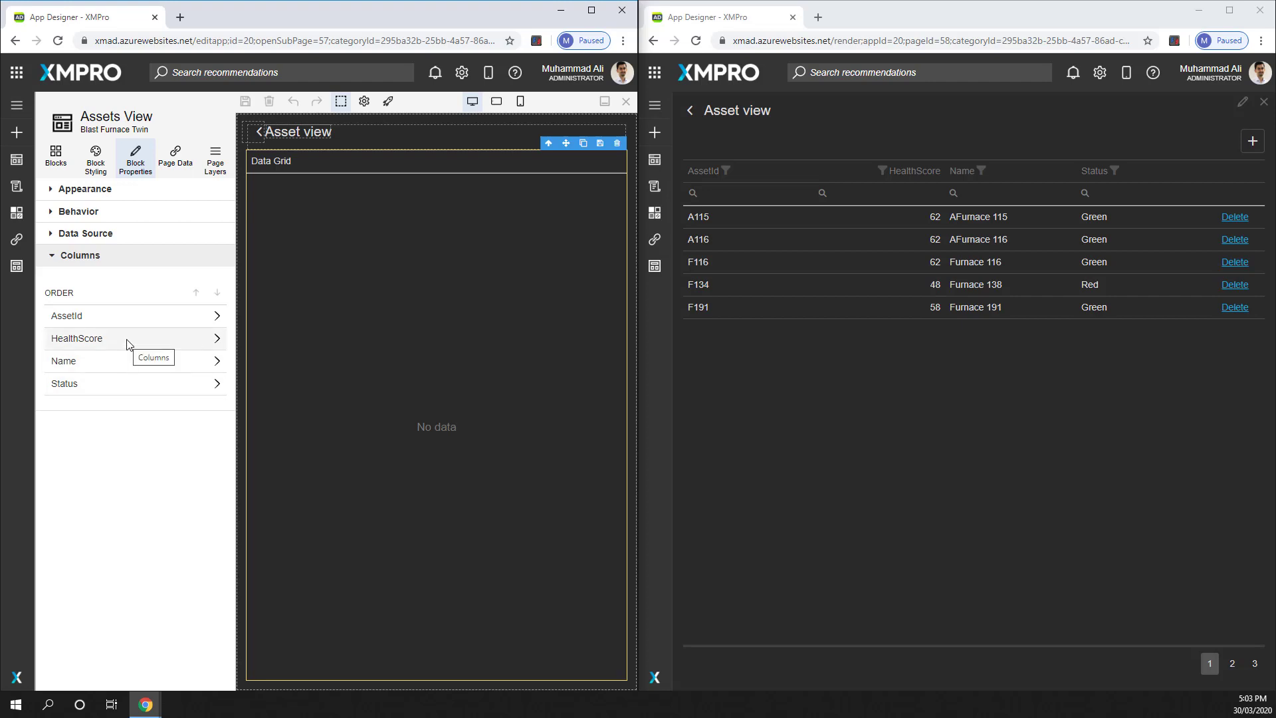
left_click(591, 10)
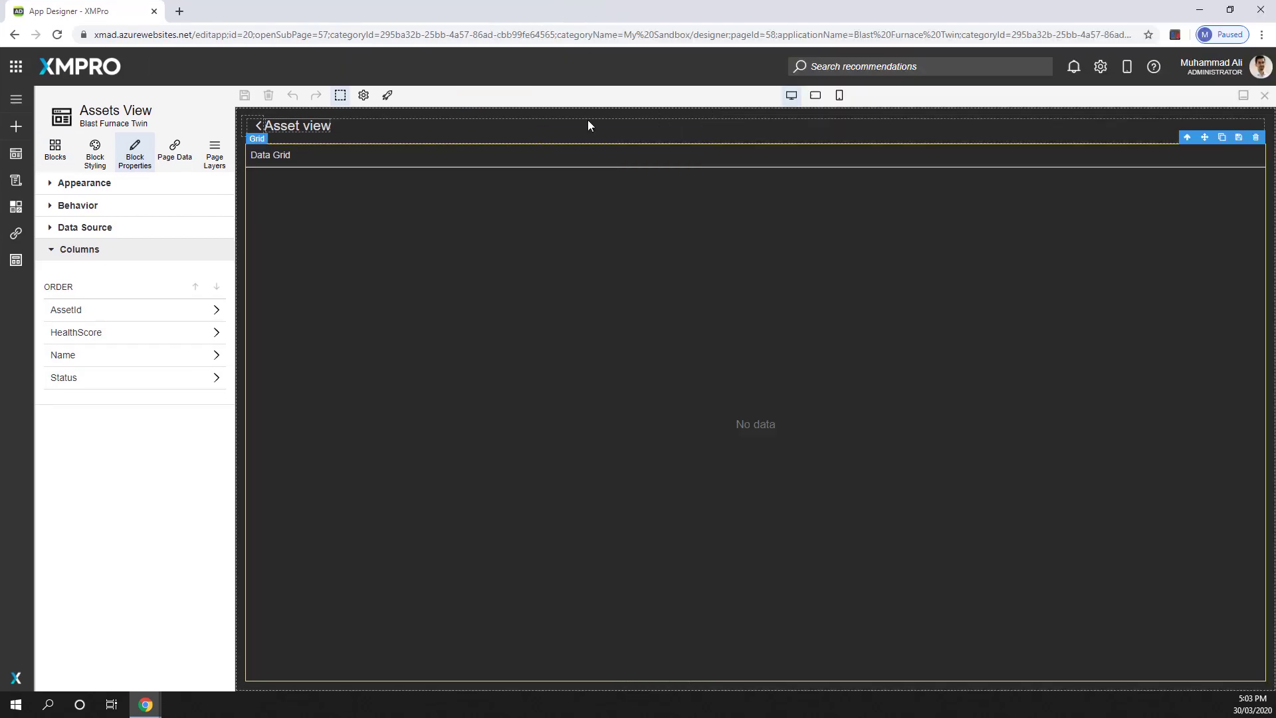
left_click(113, 340)
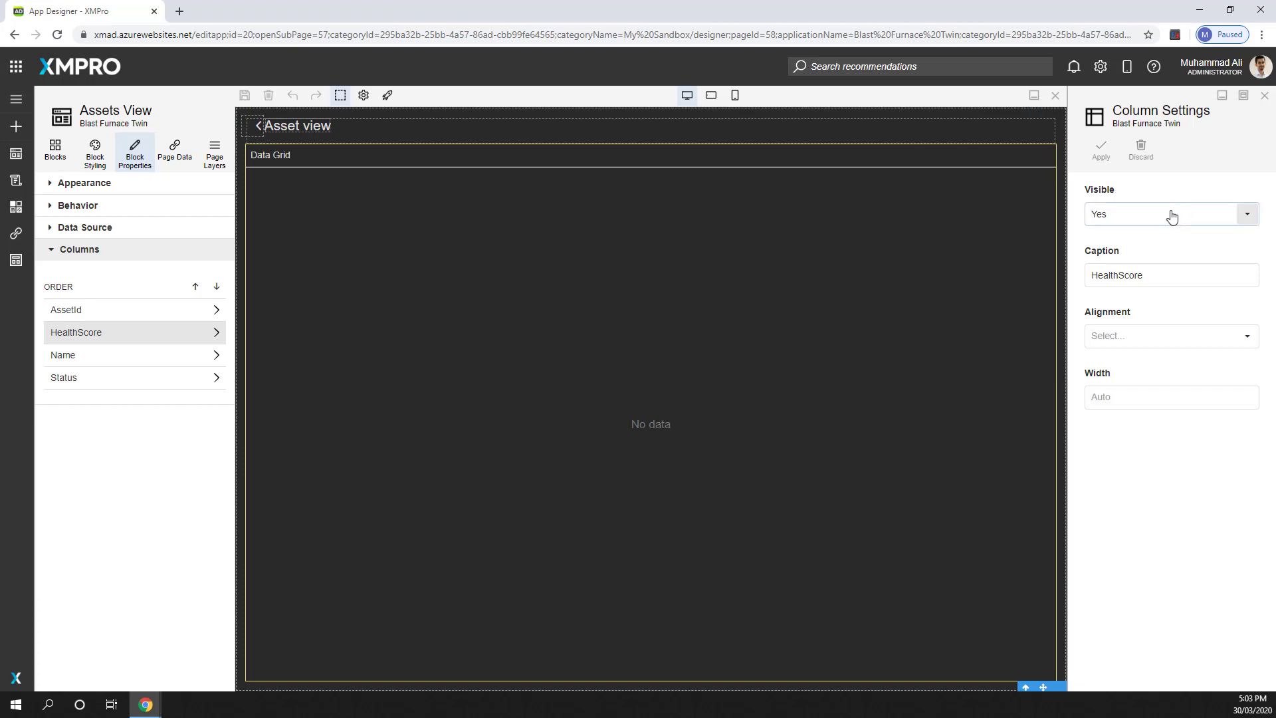
left_click(1166, 273)
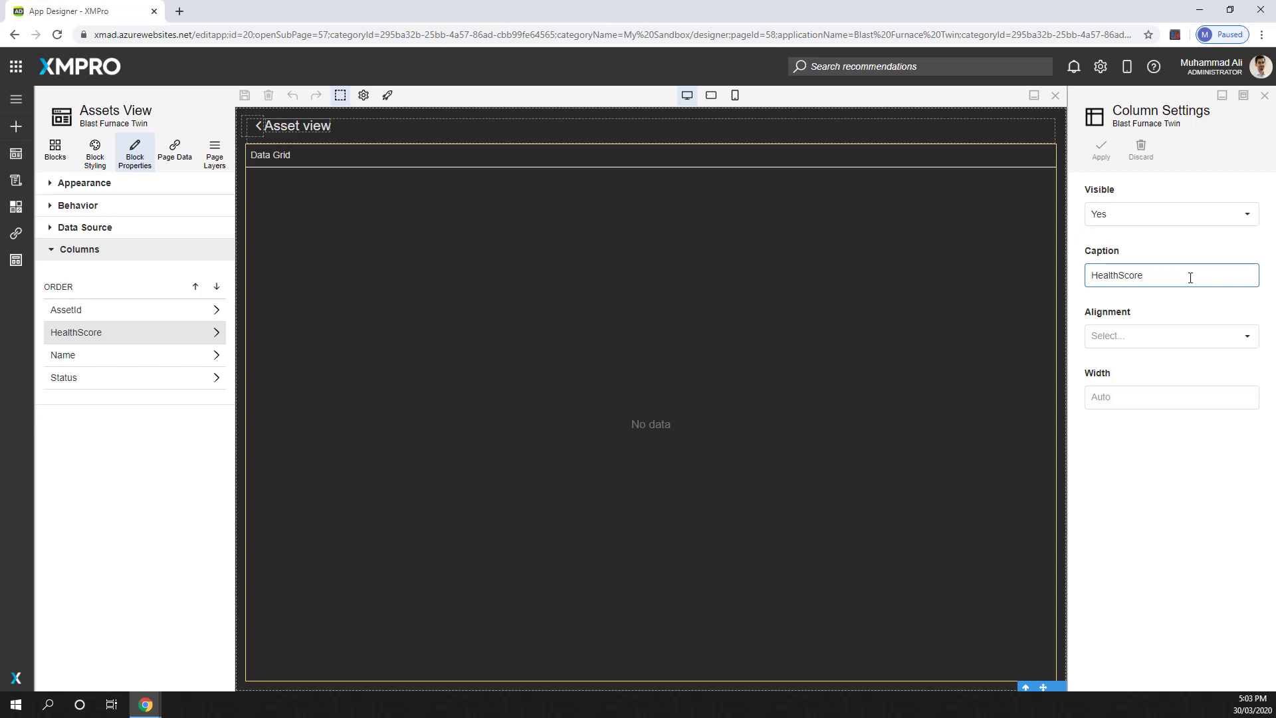
left_click(1246, 338)
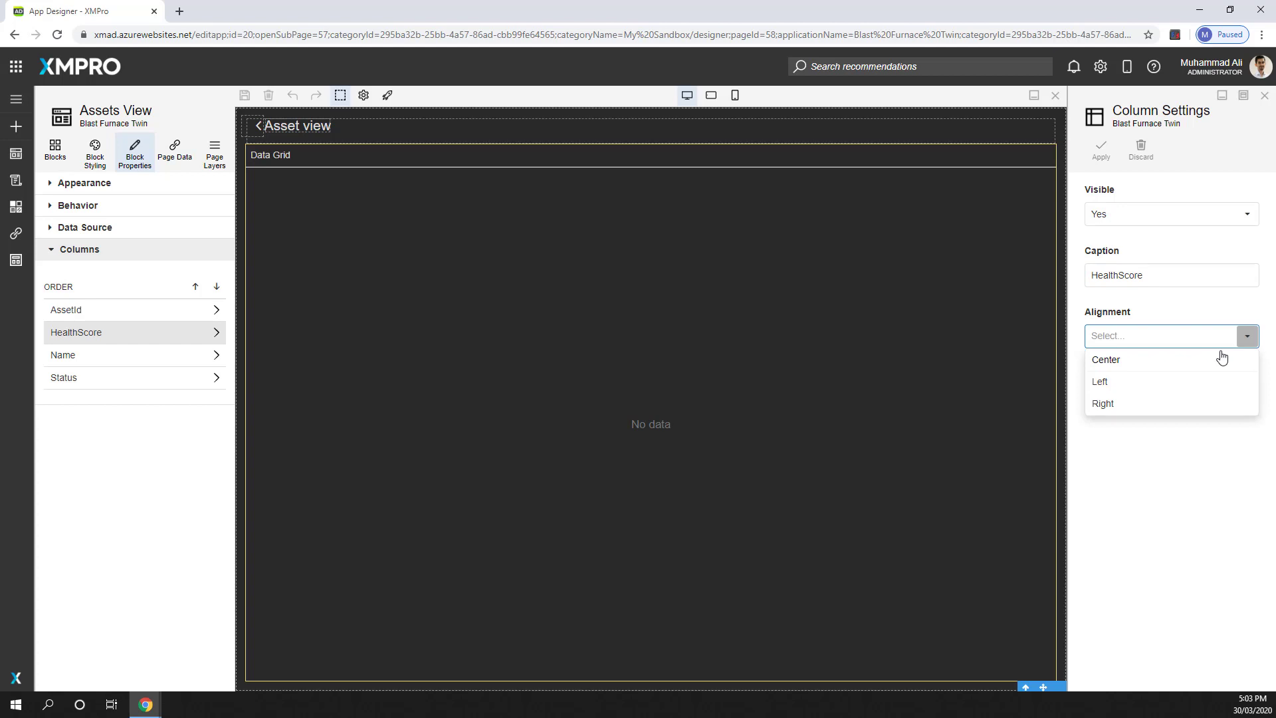
left_click(1210, 465)
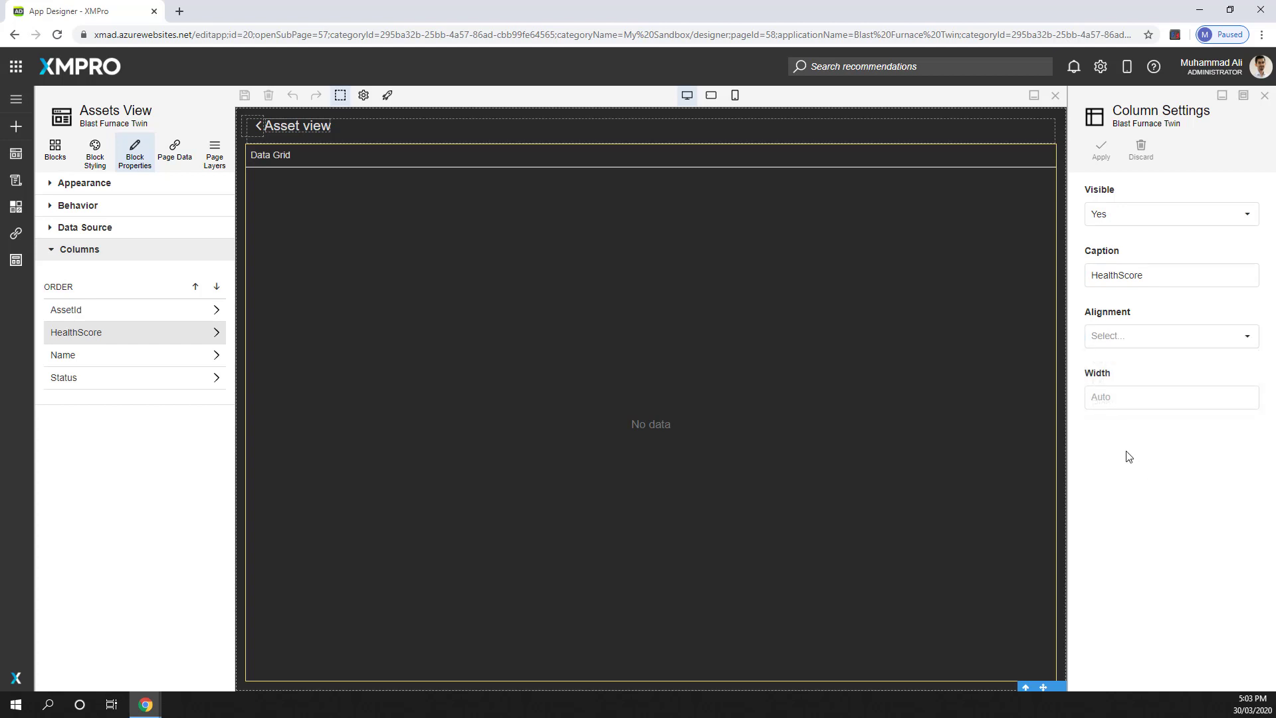
Try a width of 50 px for the HealthScore column and close its settings without applying the change.
left_click(1112, 398)
type("50px")
left_click(1155, 477)
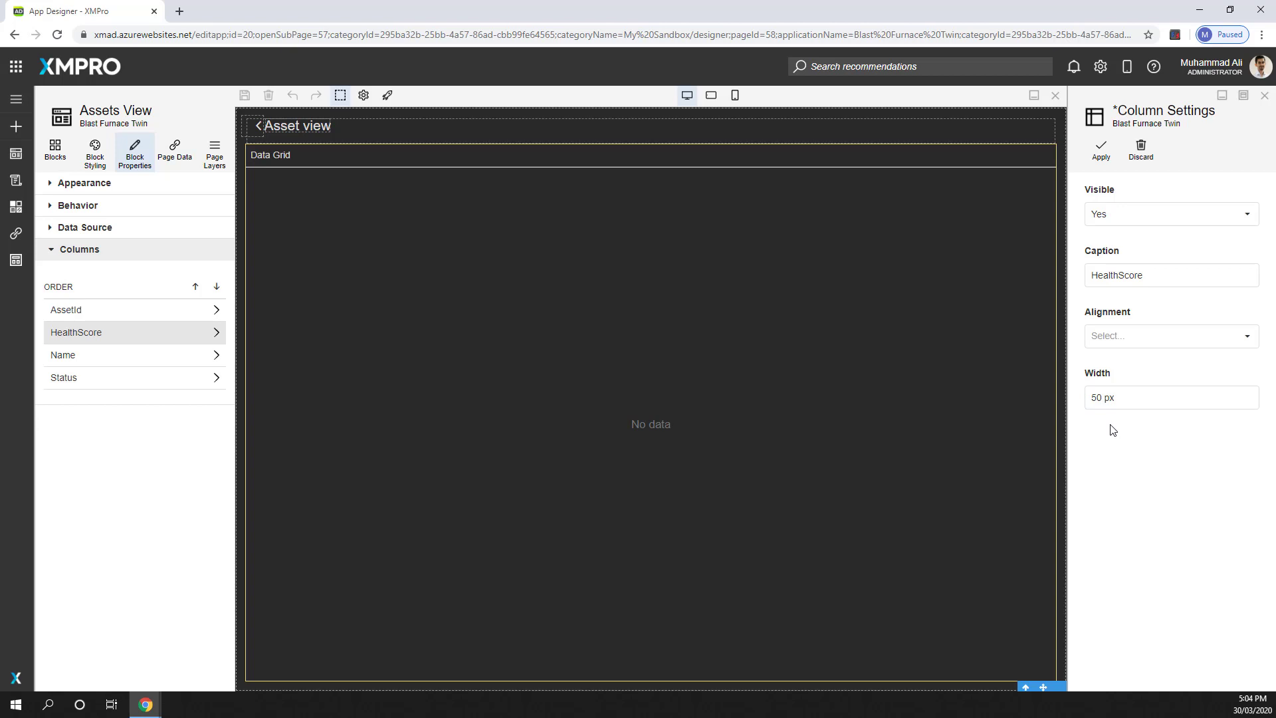
left_click(1104, 398)
left_click(1264, 95)
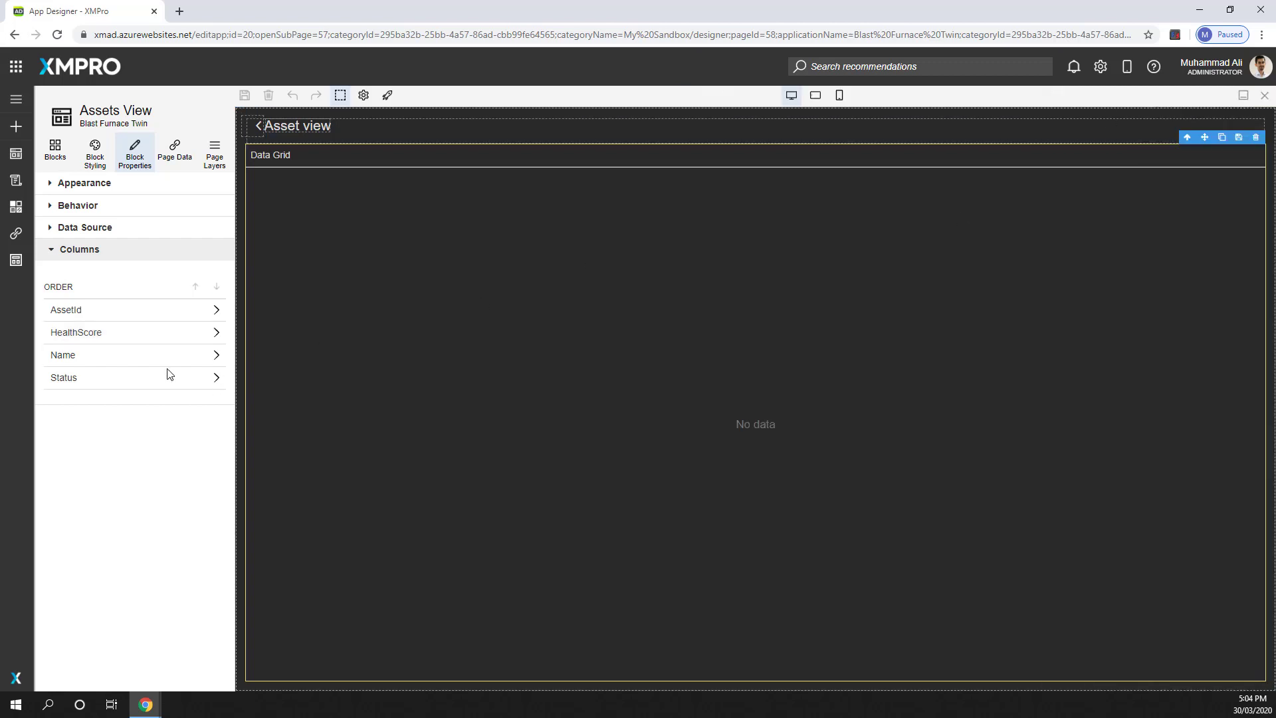
Move the Name column to the first position in the grid's column order, ahead of AssetId.
left_click(133, 358)
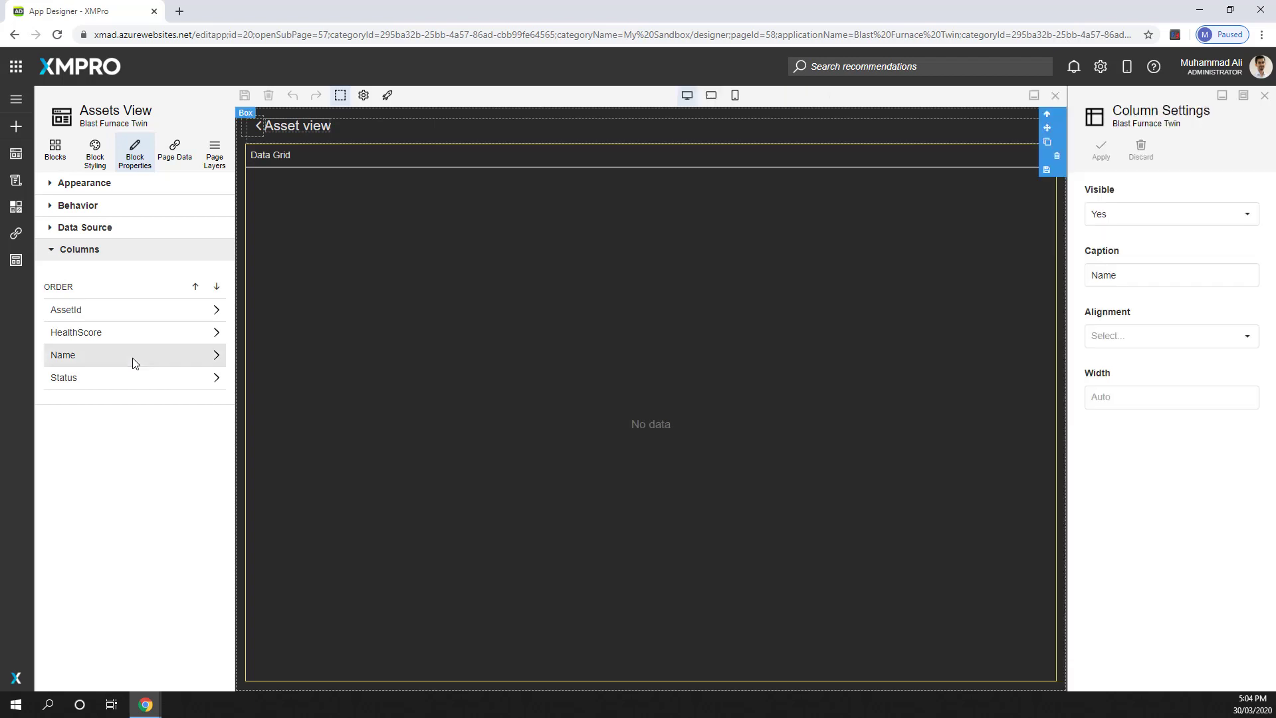
left_click(195, 286)
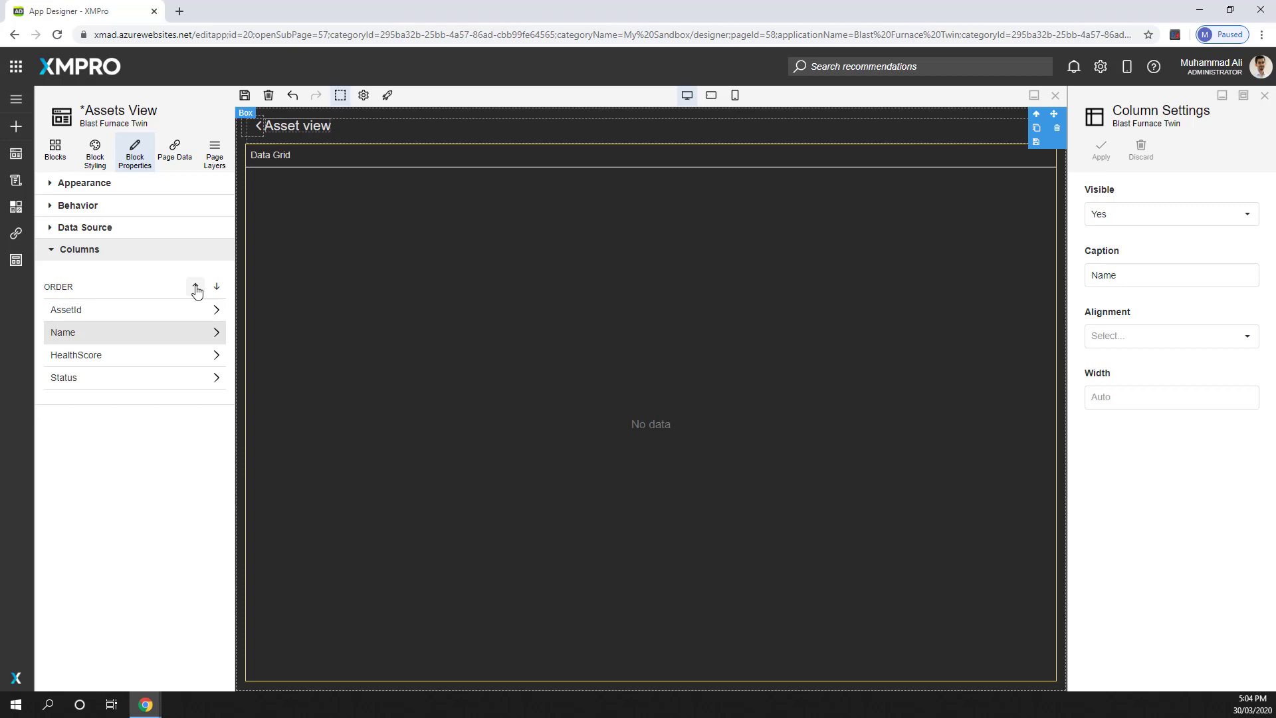
left_click(195, 287)
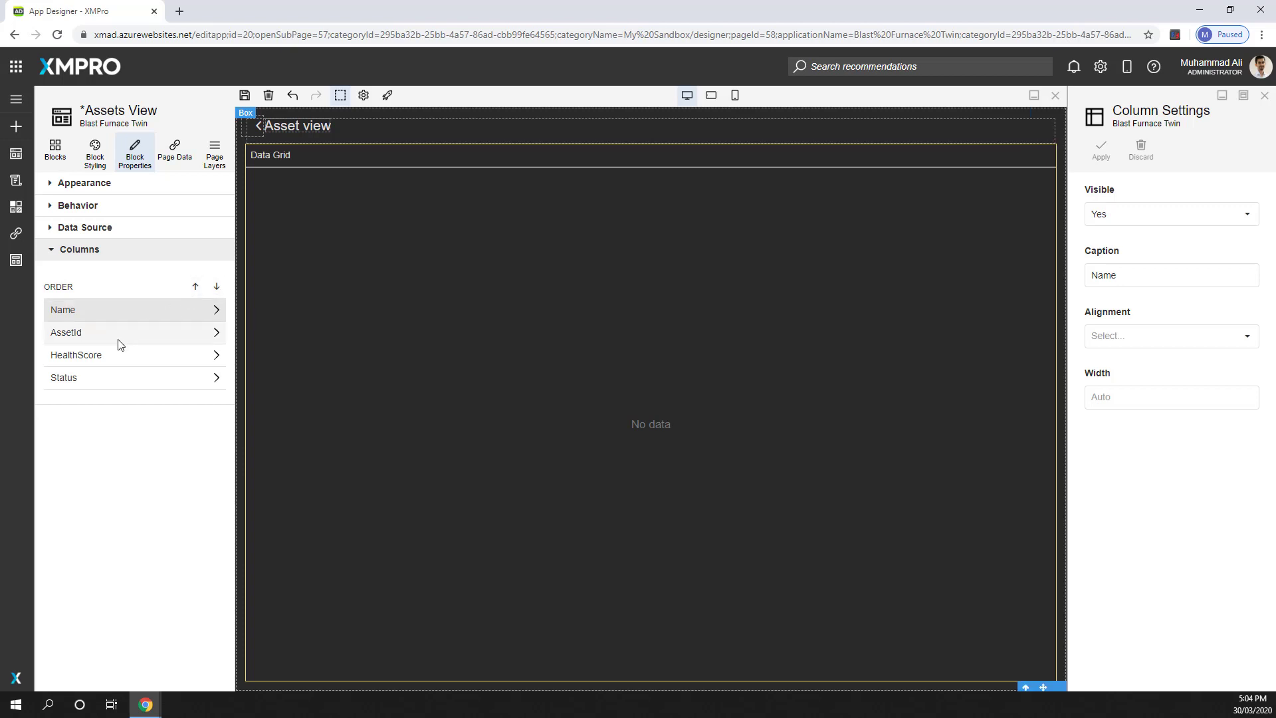